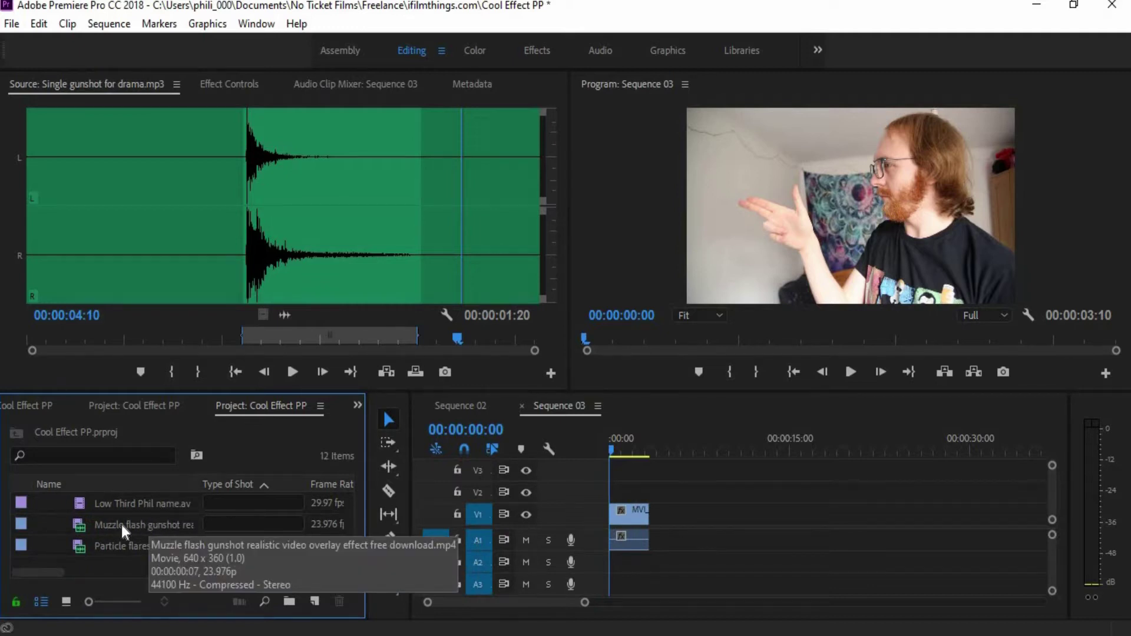
# Place the muzzle flash gunshot clip on V2 above the start of the footage and set its scale to 182
pyautogui.doubleClick(122, 525)
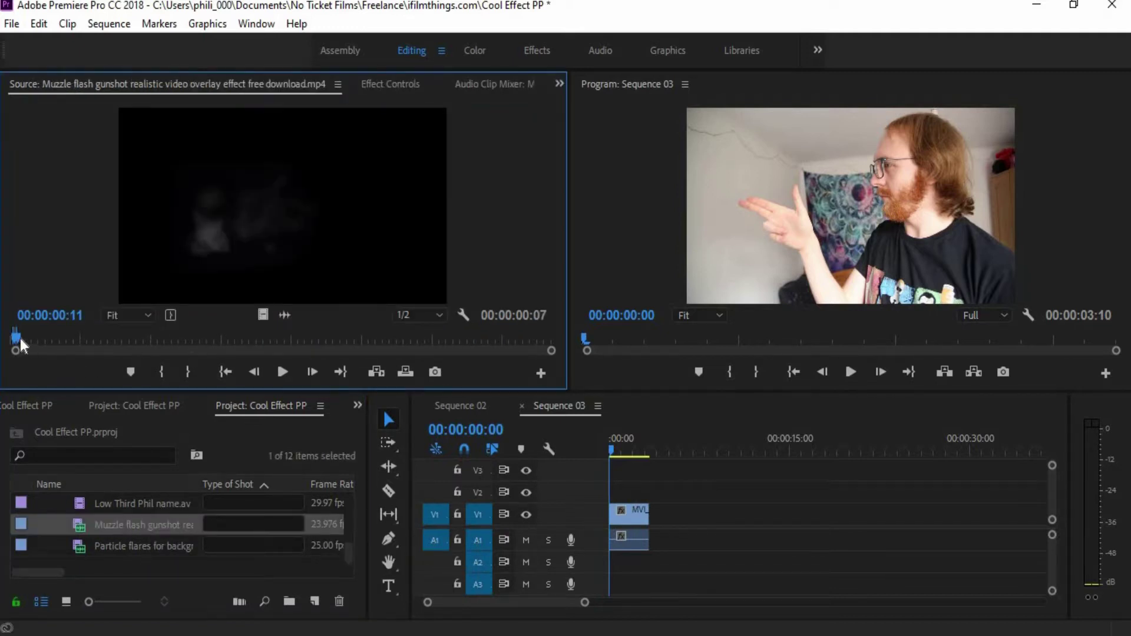
pyautogui.press('space')
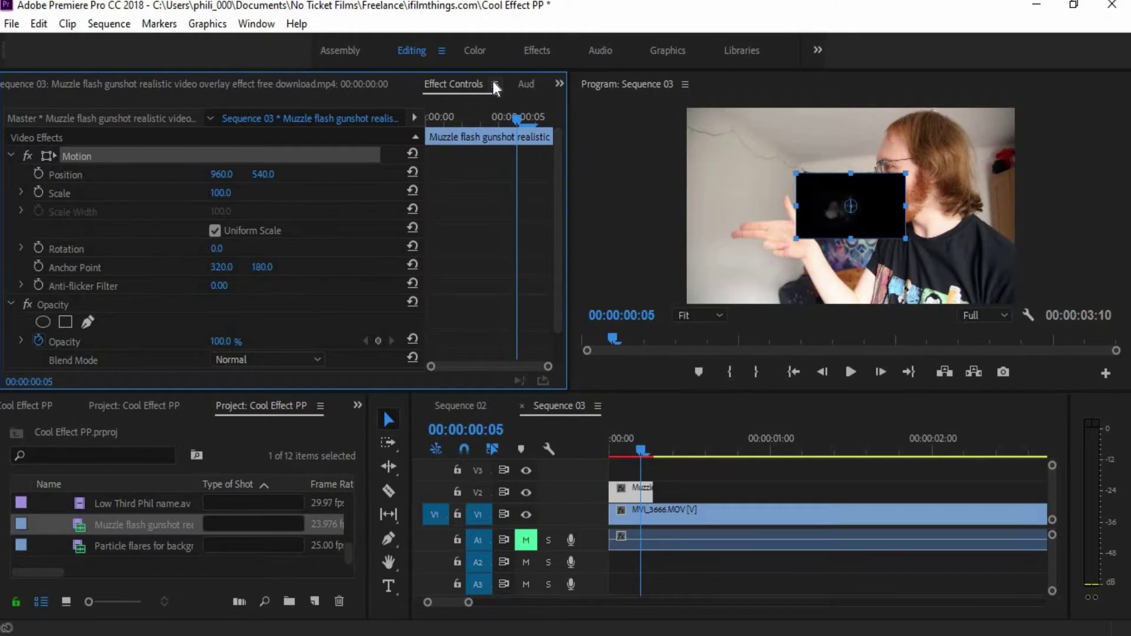
pyautogui.moveTo(218, 193); pyautogui.dragTo(248, 193)
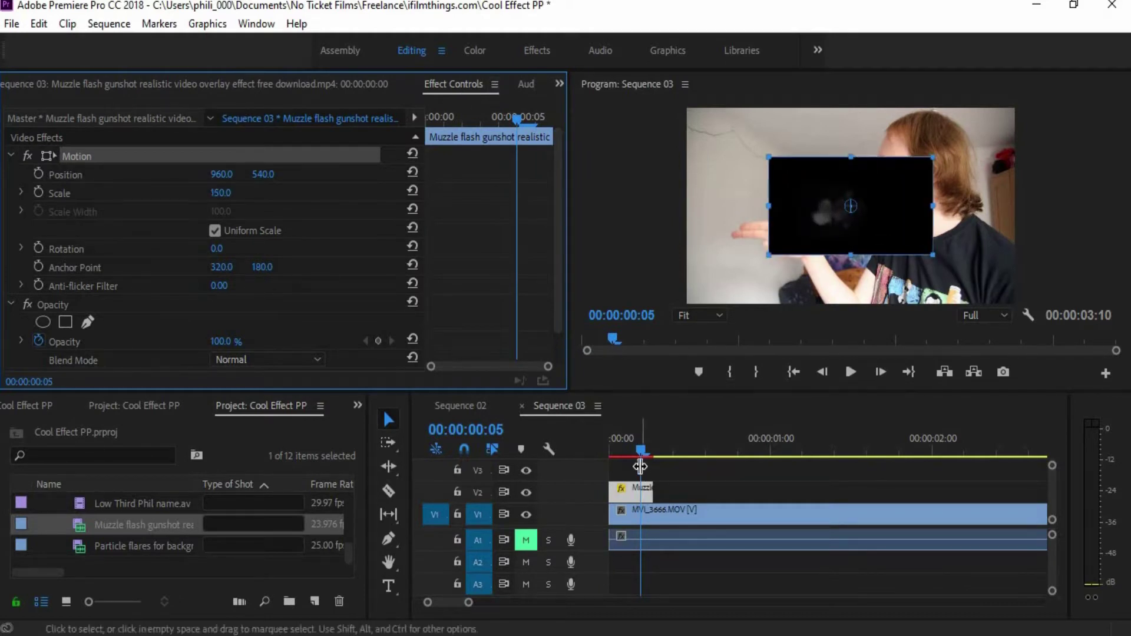
pyautogui.moveTo(624, 450); pyautogui.dragTo(628, 451)
pyautogui.moveTo(222, 193); pyautogui.dragTo(242, 193)
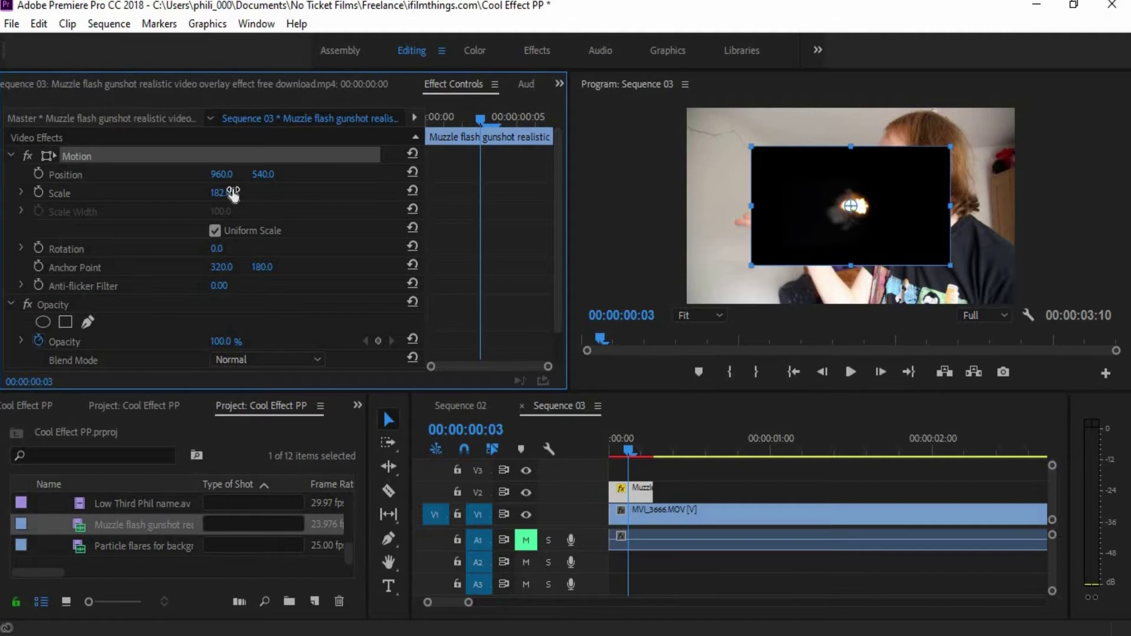
# Step back and forth frame by frame through the muzzle flash clip to examine where the flash is brightest
pyautogui.press('Left')
pyautogui.press('Left')
pyautogui.press('Right')
pyautogui.press('Right')
pyautogui.press('Right')
pyautogui.press('Left')
pyautogui.press('Left')
pyautogui.press('Left')
pyautogui.press('Right')
pyautogui.press('Right')
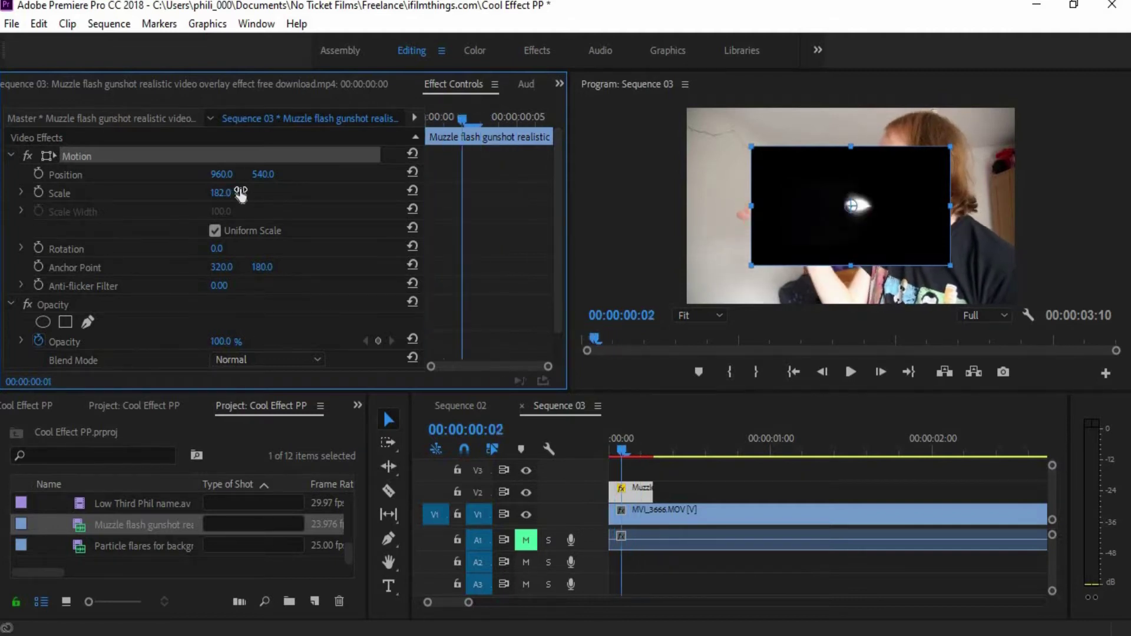
# Set the muzzle flash clip's blend mode to Linear Dodge (Add) and move it to the fingertips, at about 126.8, 695.7
pyautogui.scroll(-2, 237, 327)
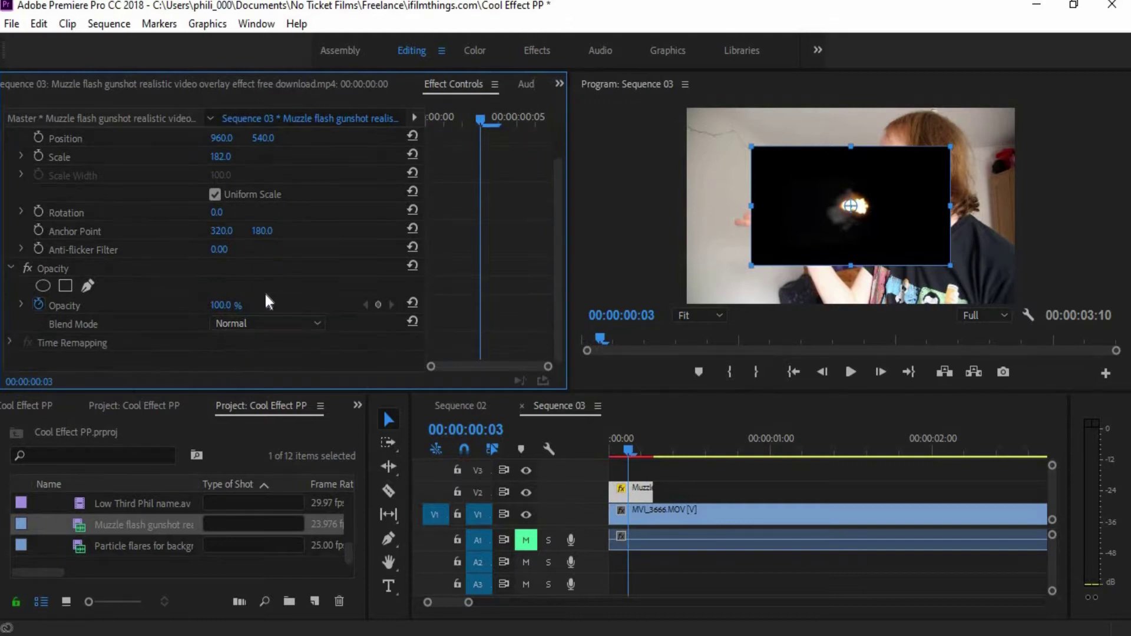
pyautogui.click(239, 323)
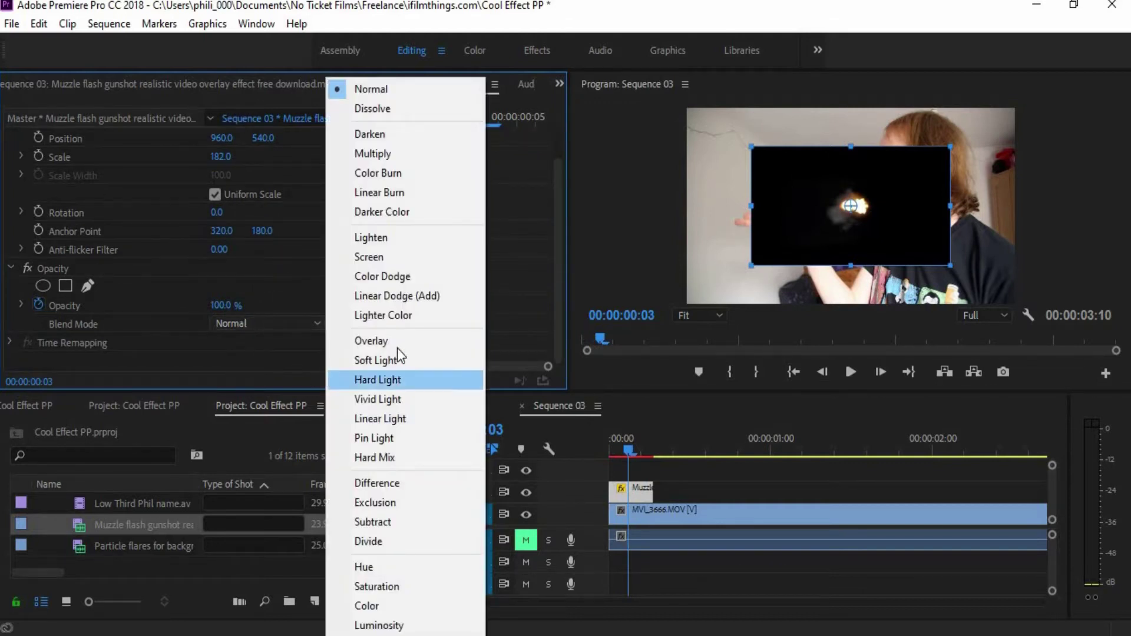
pyautogui.click(443, 296)
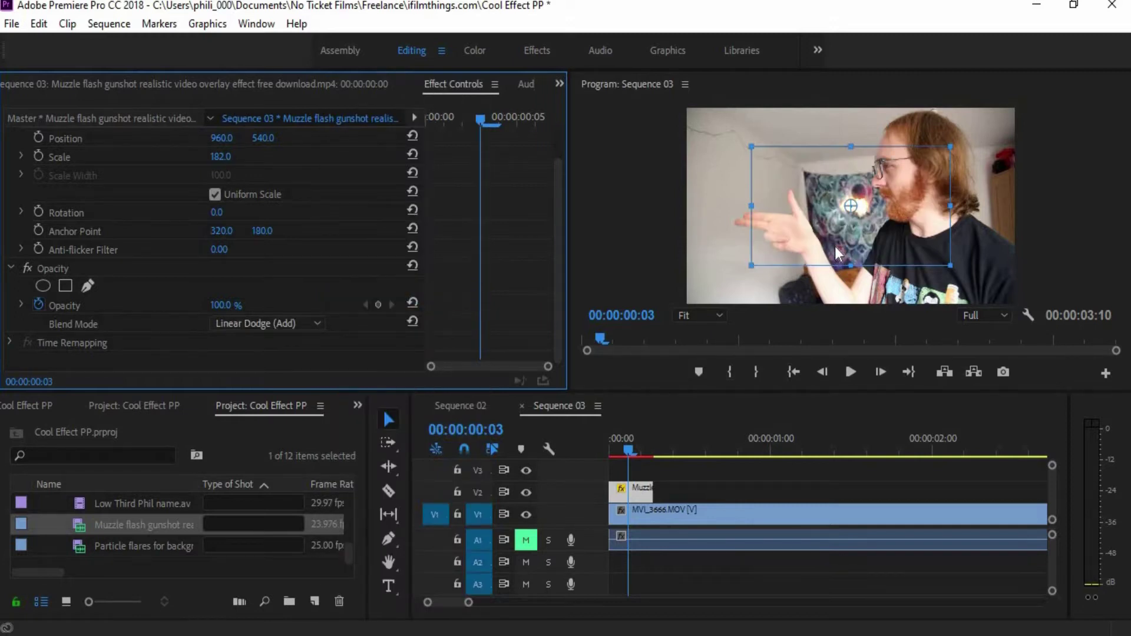
pyautogui.scroll(2, 354, 203)
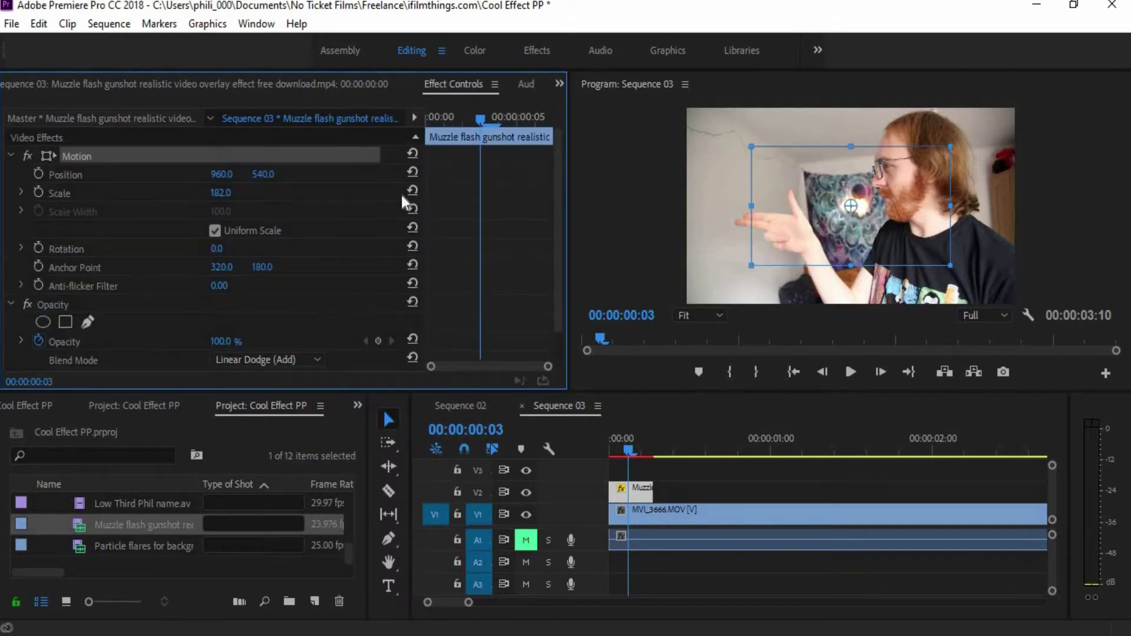
pyautogui.moveTo(867, 210); pyautogui.dragTo(727, 224)
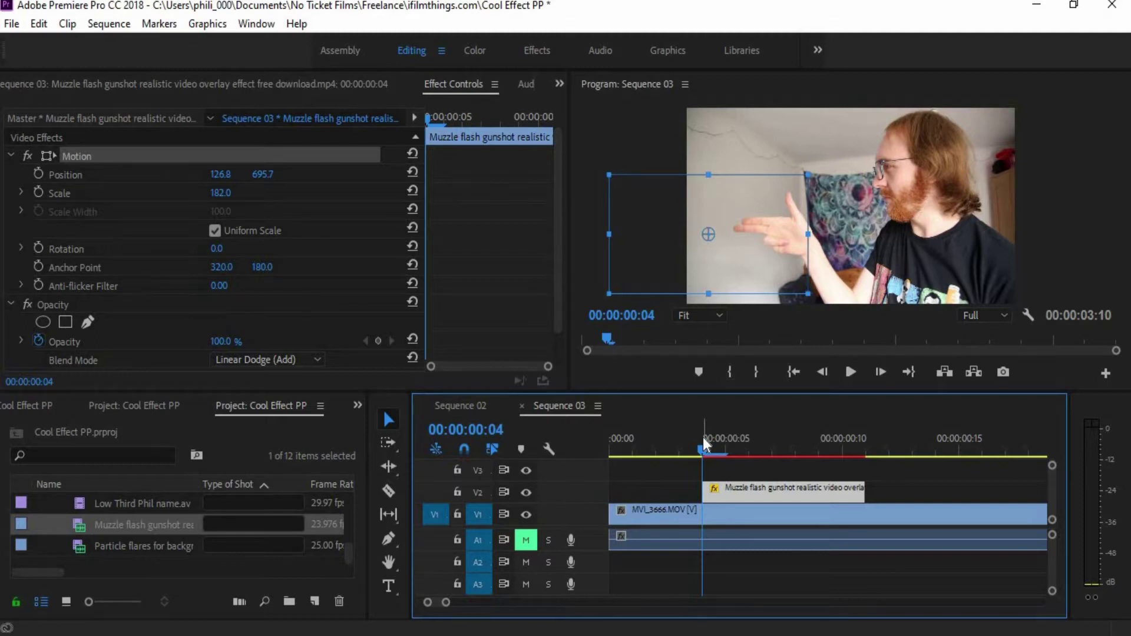
# Step through the frames under the muzzle flash clip to check its timing and placement against the hand's recoil
pyautogui.press('Right')
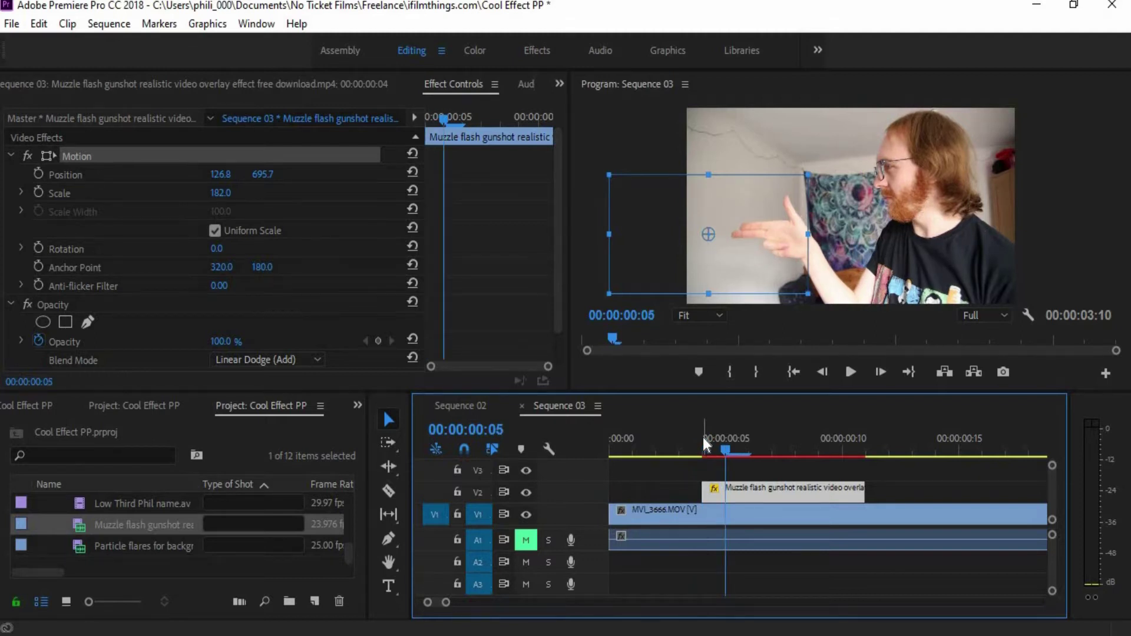
pyautogui.press('Right')
pyautogui.press('Right')
pyautogui.press('Right')
pyautogui.press('Left')
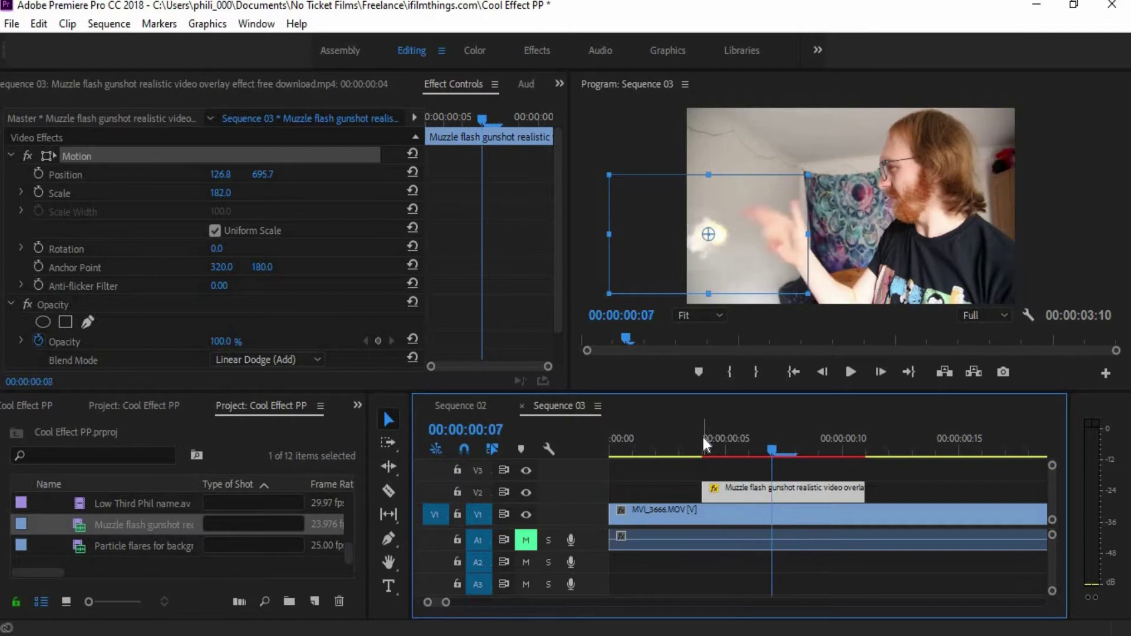
pyautogui.press('Right')
pyautogui.press('Right')
pyautogui.press('Right')
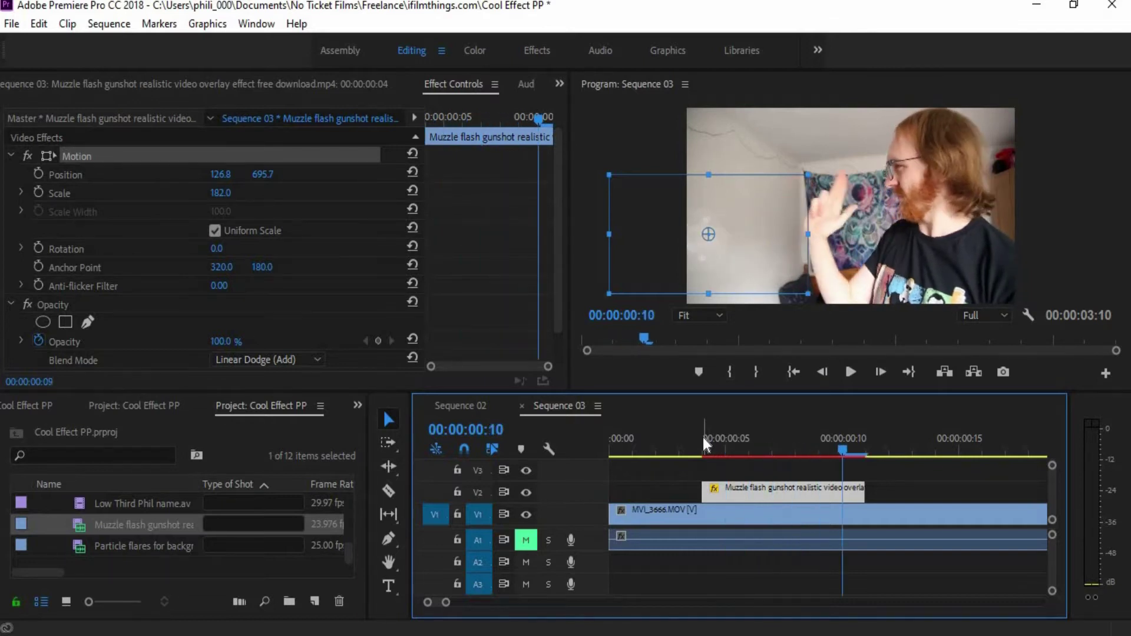
# Open Single gunshot for drama.mp3 from the project and place it on A2, aligned with the muzzle flash
pyautogui.scroll(3, 44, 521)
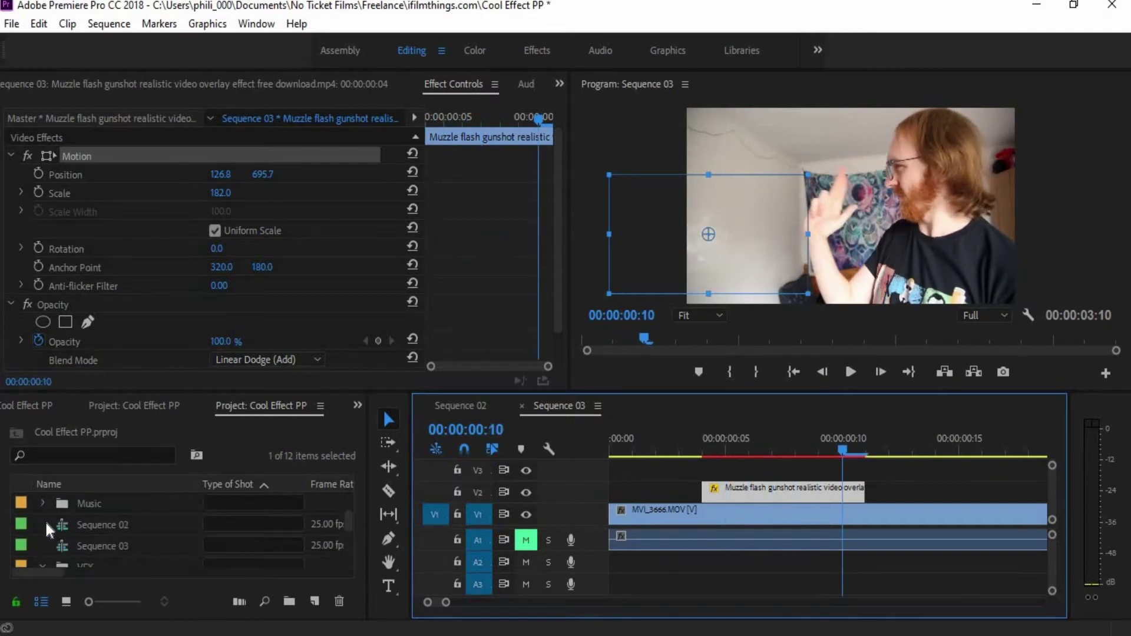
pyautogui.click(42, 504)
pyautogui.doubleClick(127, 504)
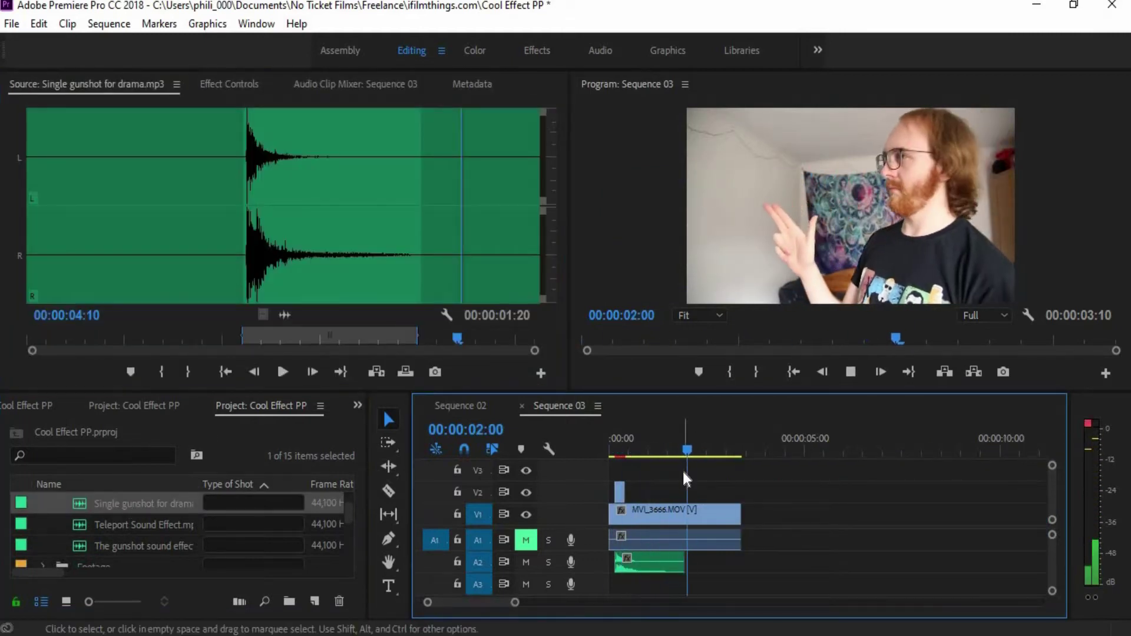
# Play the sequence from the start to review the muzzle flash together with the gunshot sound
pyautogui.press('space')
pyautogui.moveTo(613, 451); pyautogui.dragTo(568, 460)
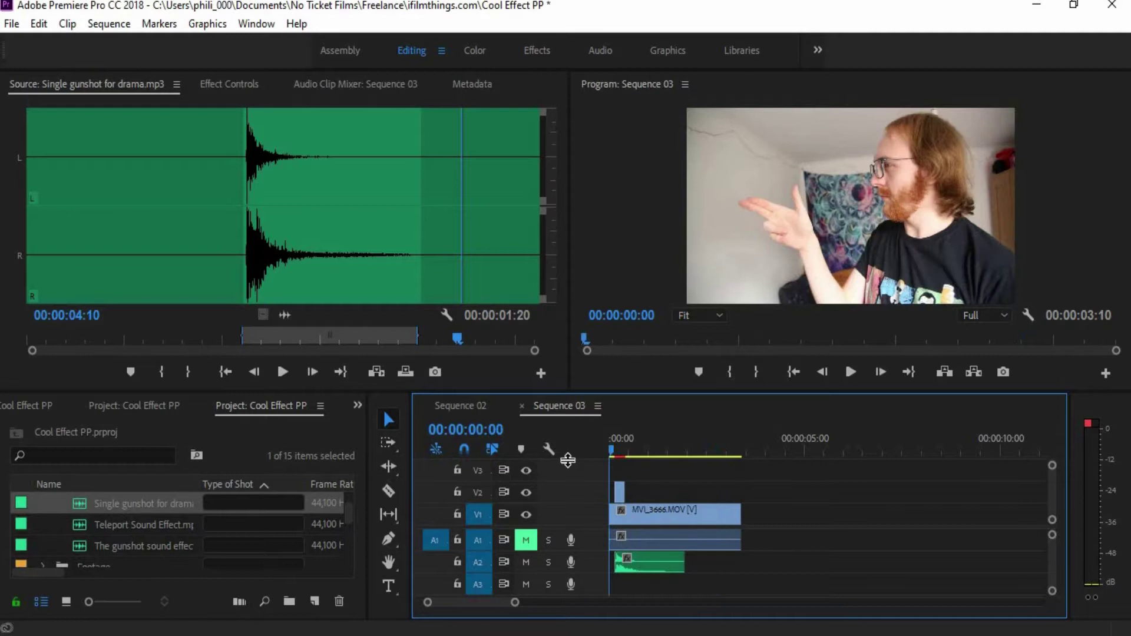
pyautogui.press('space')
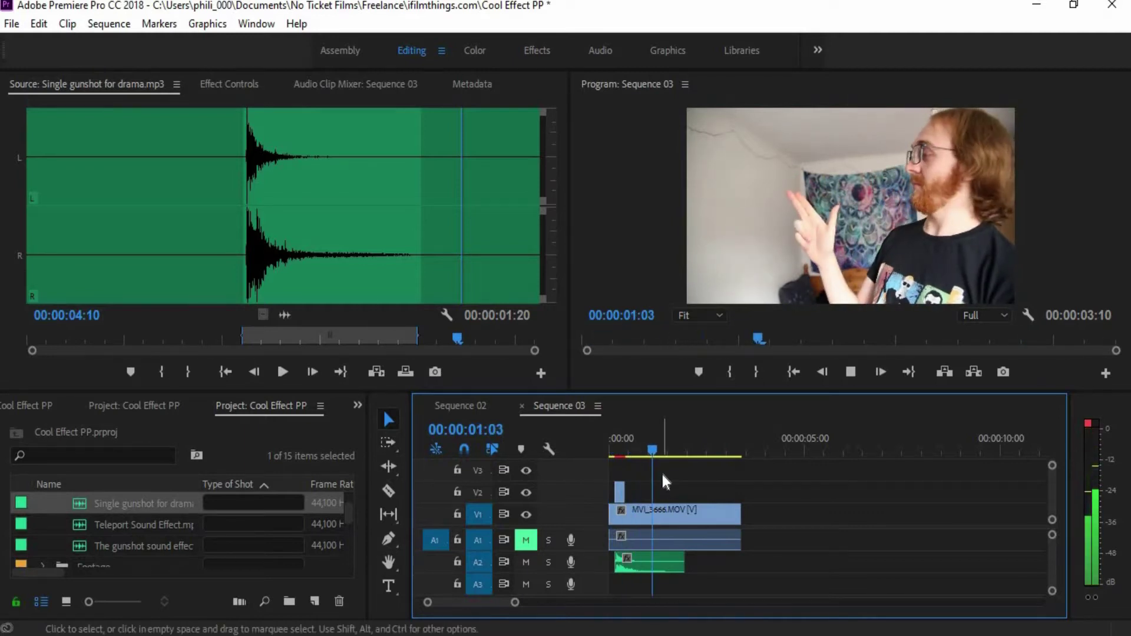
pyautogui.press('space')
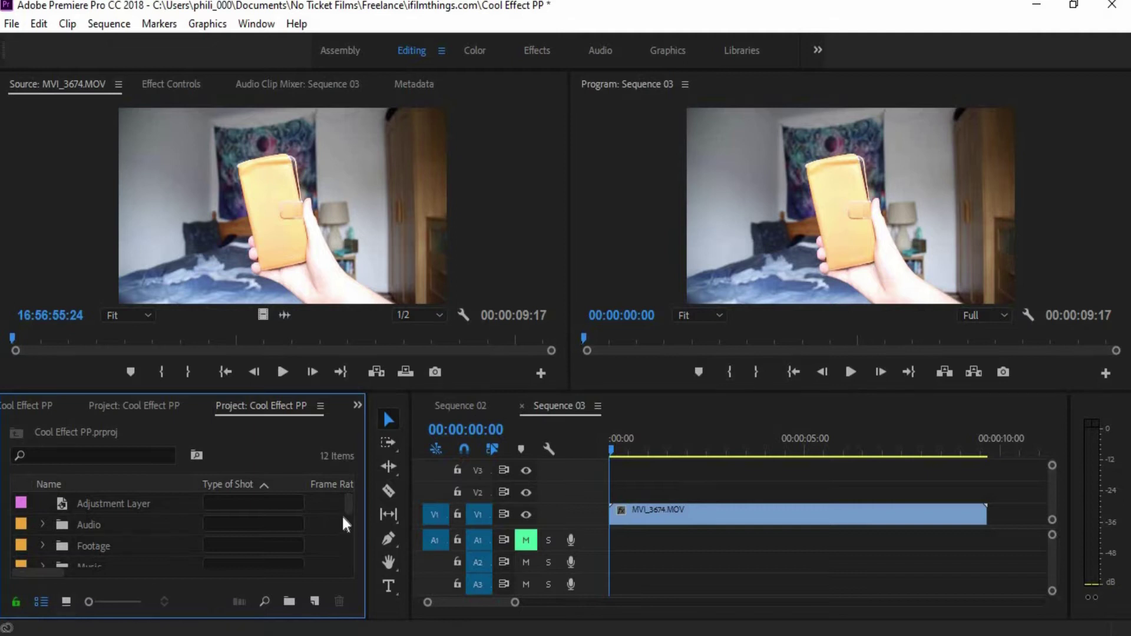
# Apply the Lumetri Color effect to the MVI_3674.MOV clip on V1
pyautogui.click(356, 406)
pyautogui.click(380, 212)
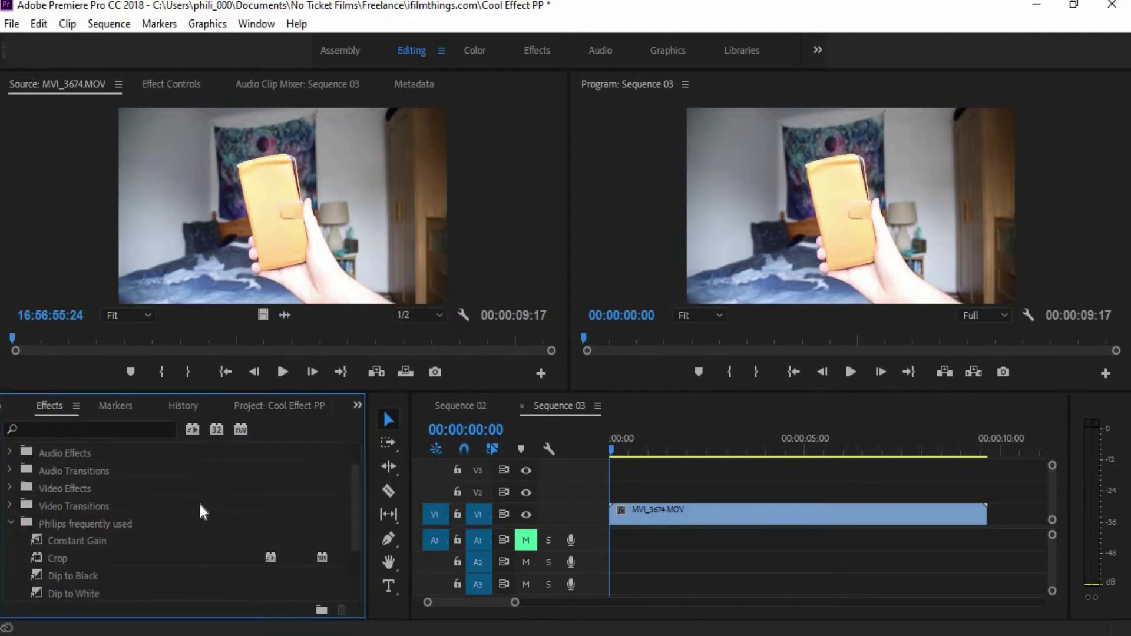
pyautogui.scroll(-3, 73, 528)
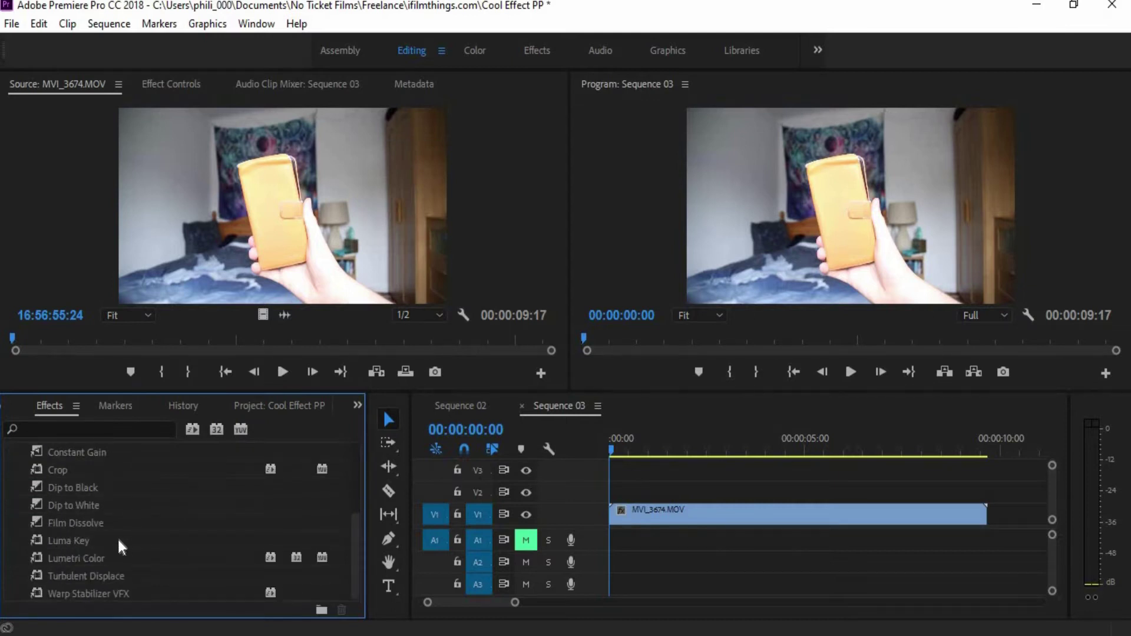
pyautogui.click(79, 557)
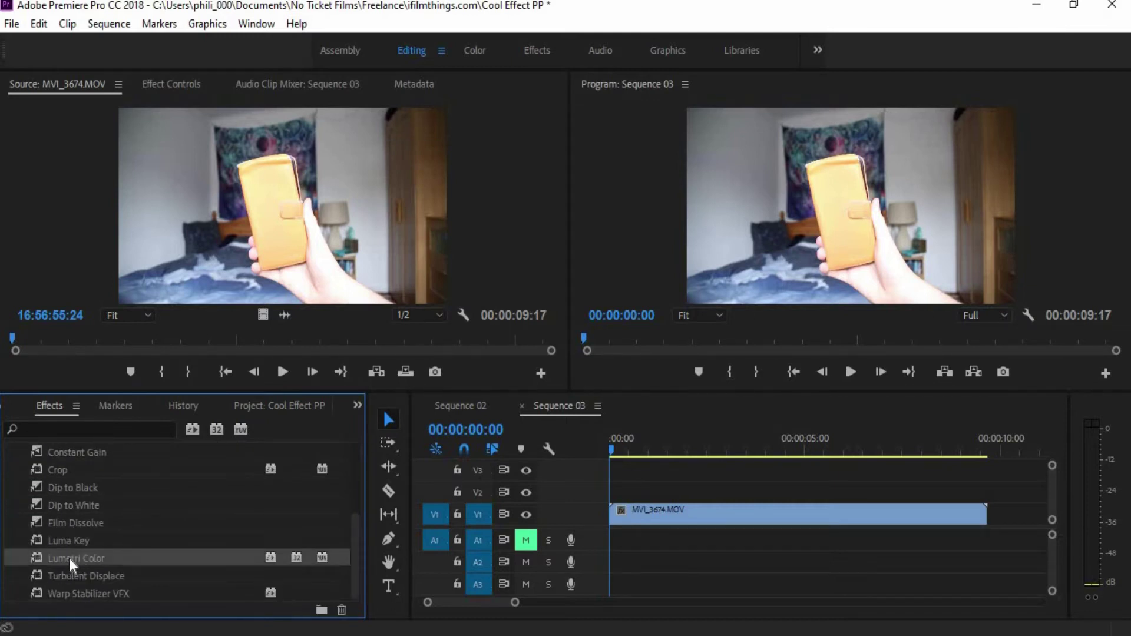
pyautogui.moveTo(69, 558); pyautogui.dragTo(634, 510)
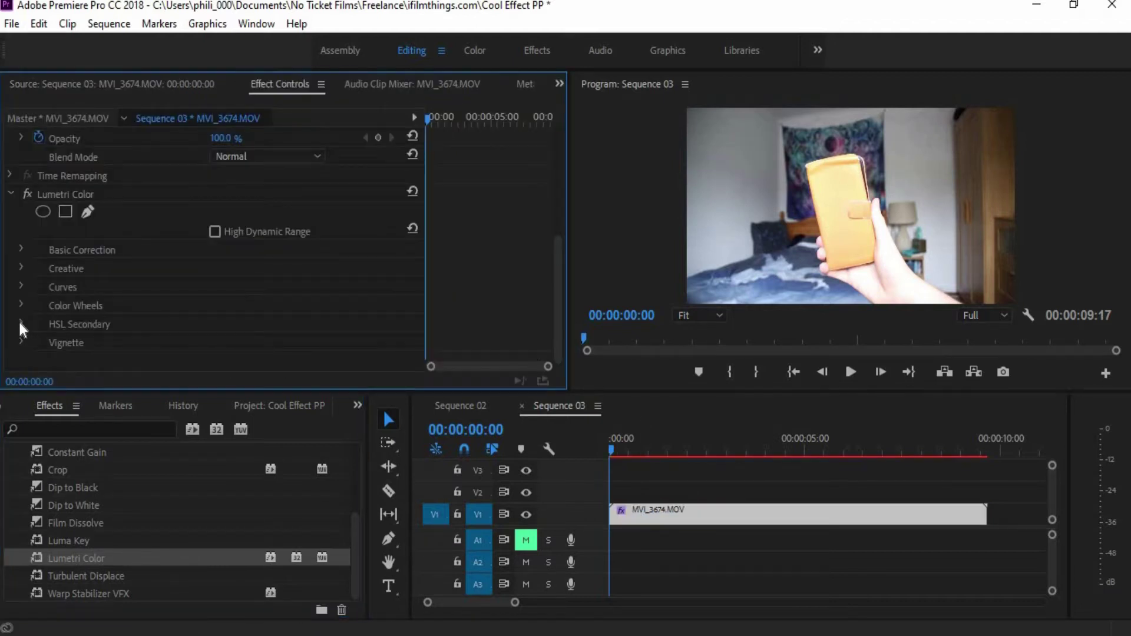
# Set the HSL Secondary key color of the Lumetri Color effect by sampling the yellow phone case
pyautogui.click(20, 322)
pyautogui.scroll(-4, 110, 294)
pyautogui.click(214, 236)
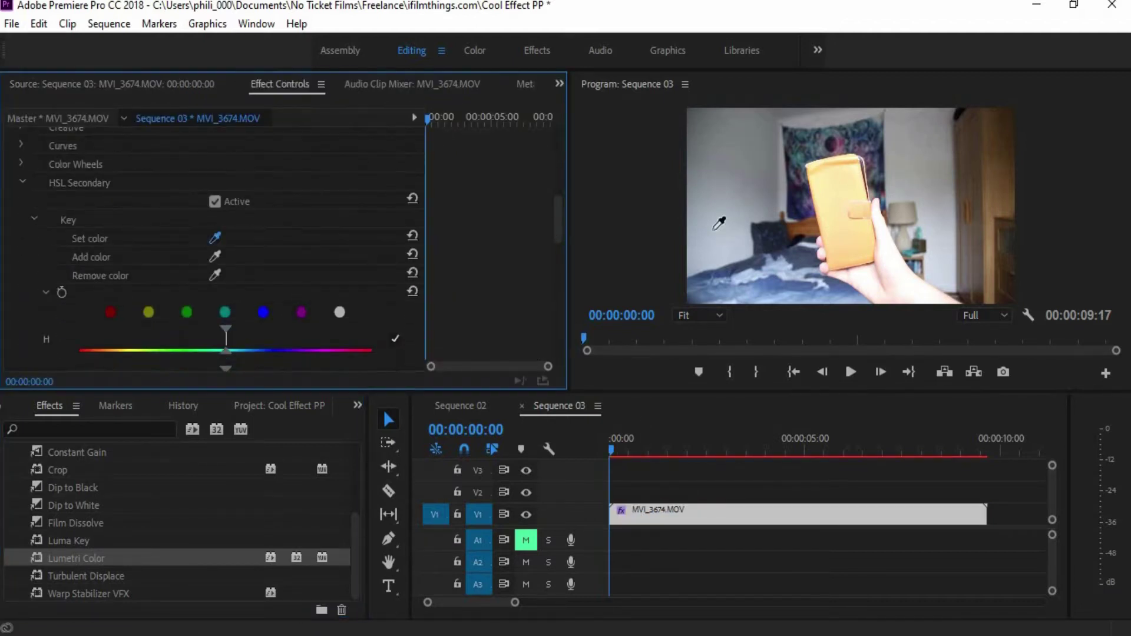
pyautogui.click(843, 197)
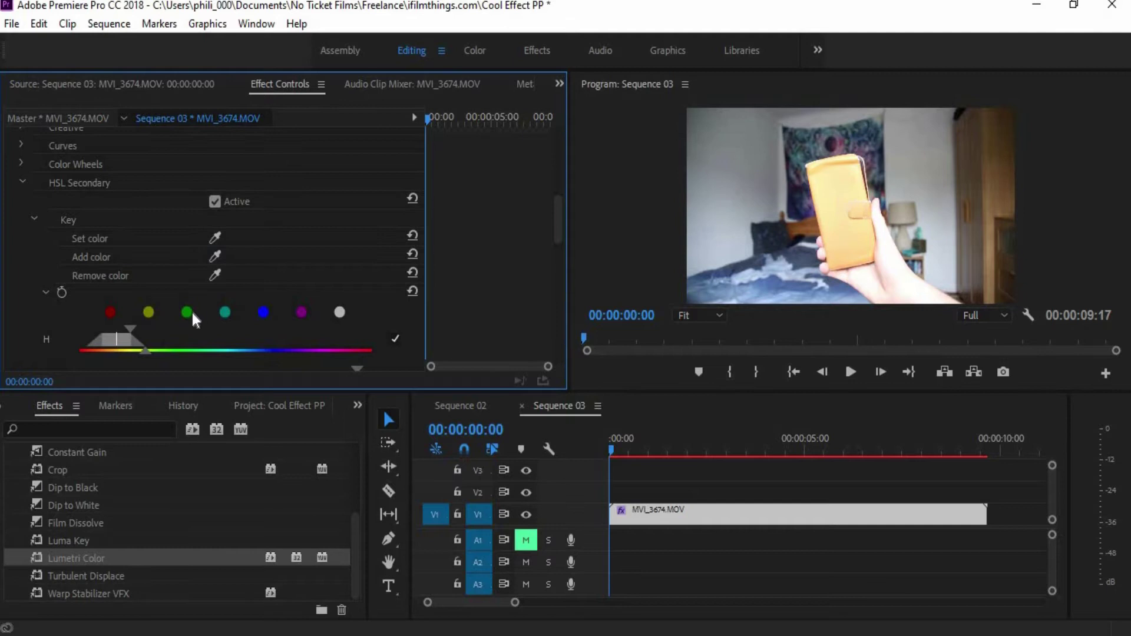
# Show the HSL Secondary mask and set its display mode to White/Black
pyautogui.scroll(-5, 216, 296)
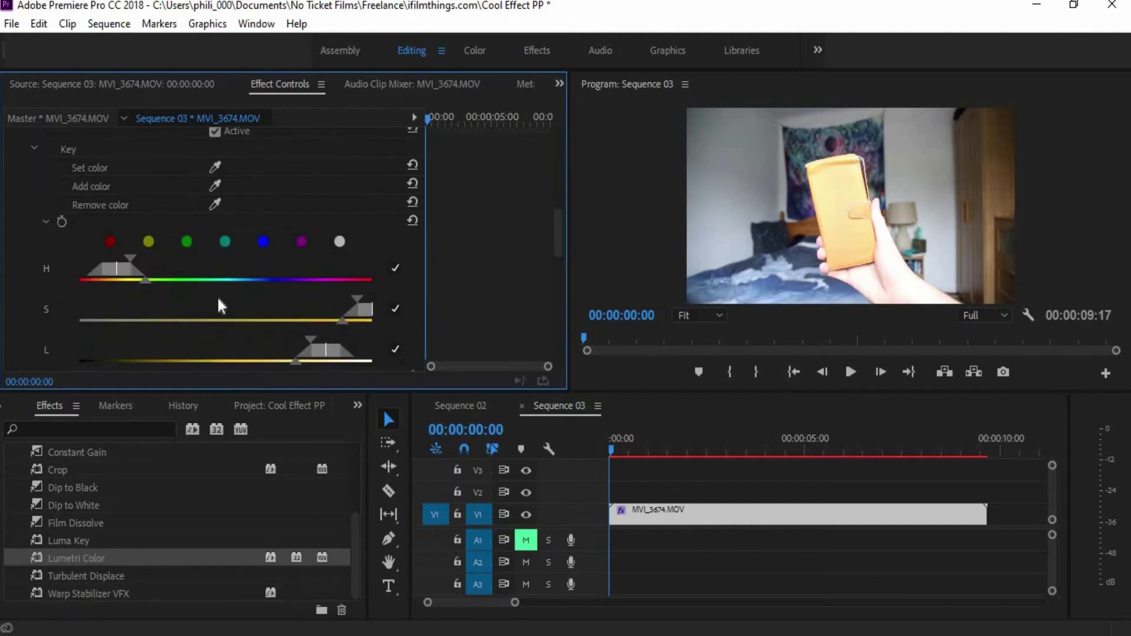
pyautogui.click(214, 291)
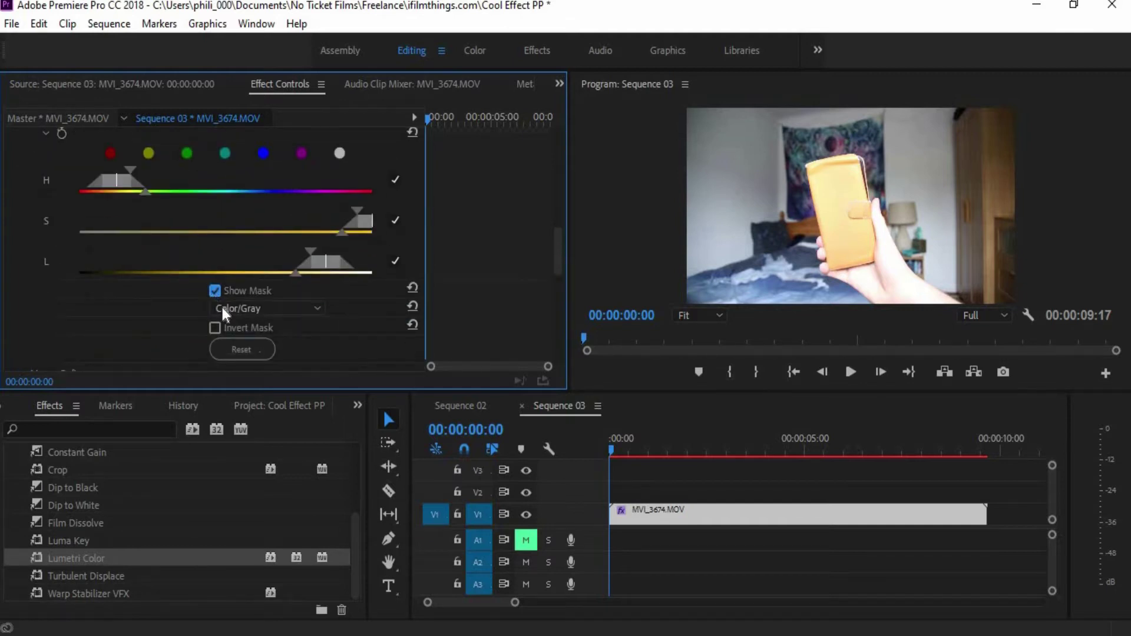
pyautogui.click(222, 308)
pyautogui.click(249, 344)
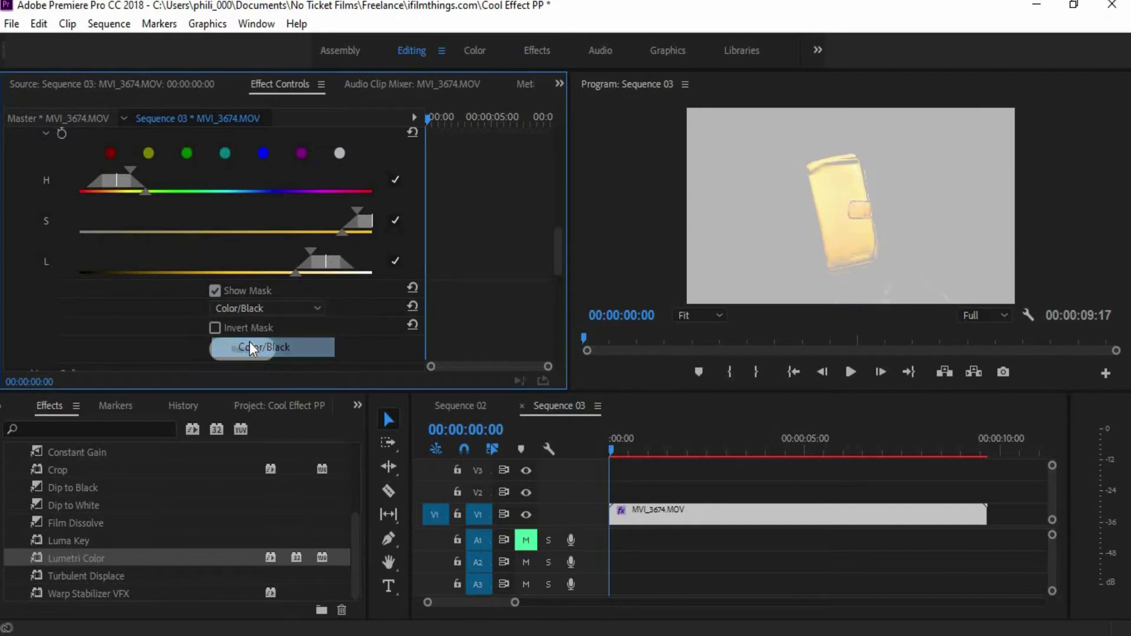
pyautogui.click(245, 306)
pyautogui.click(268, 361)
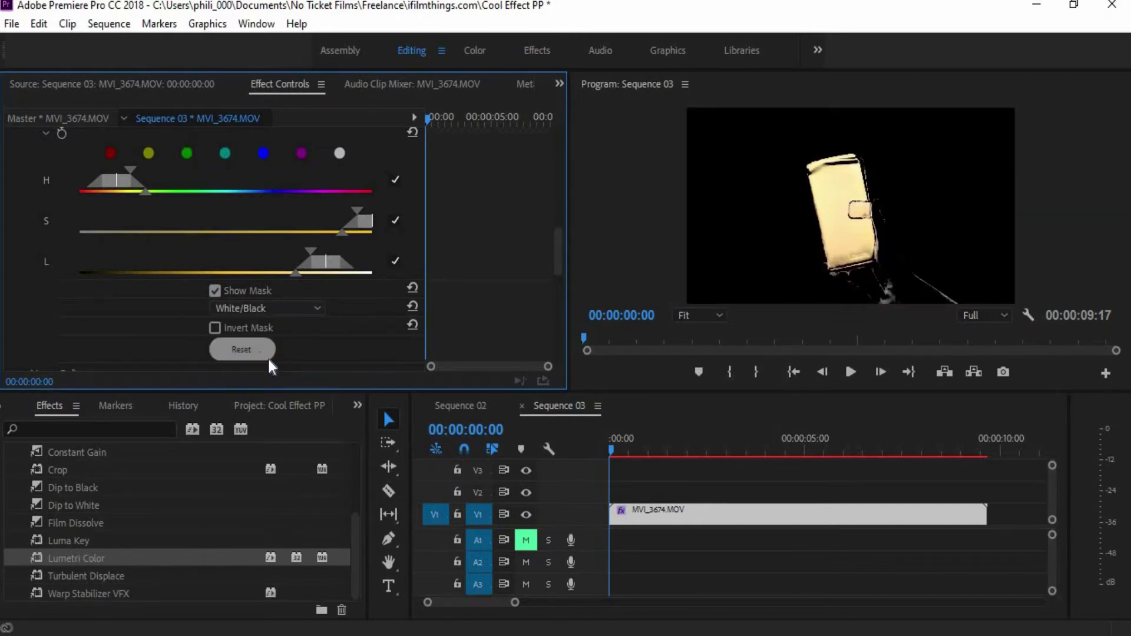
# Add the color of the phone case's lower part to the key and tighten the lower end of the luminance range
pyautogui.scroll(5, 71, 299)
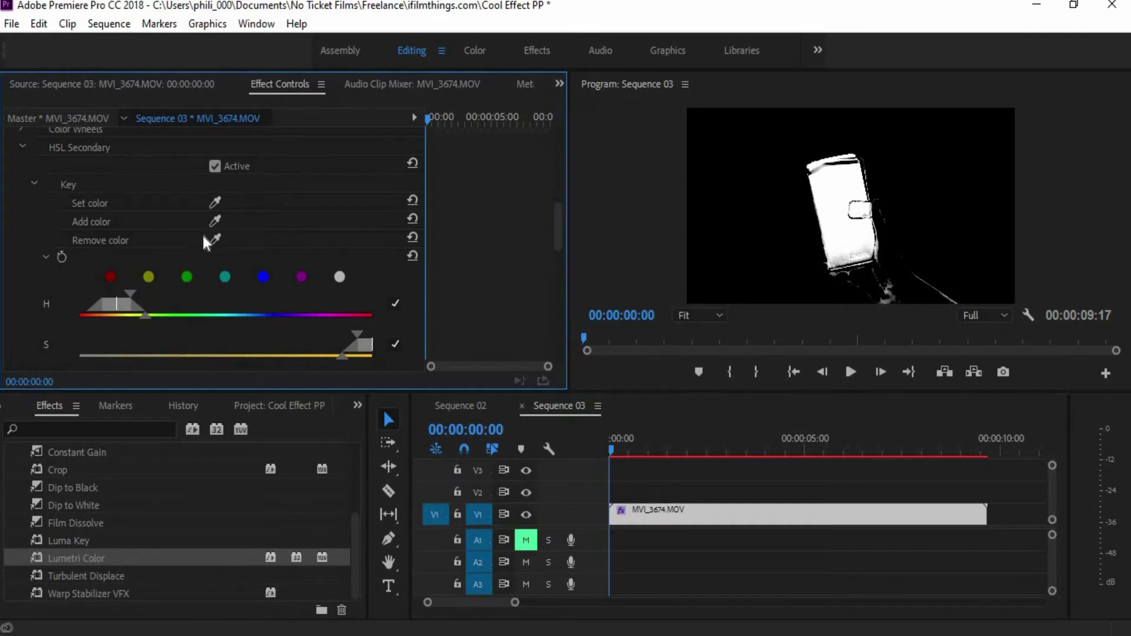
pyautogui.click(217, 218)
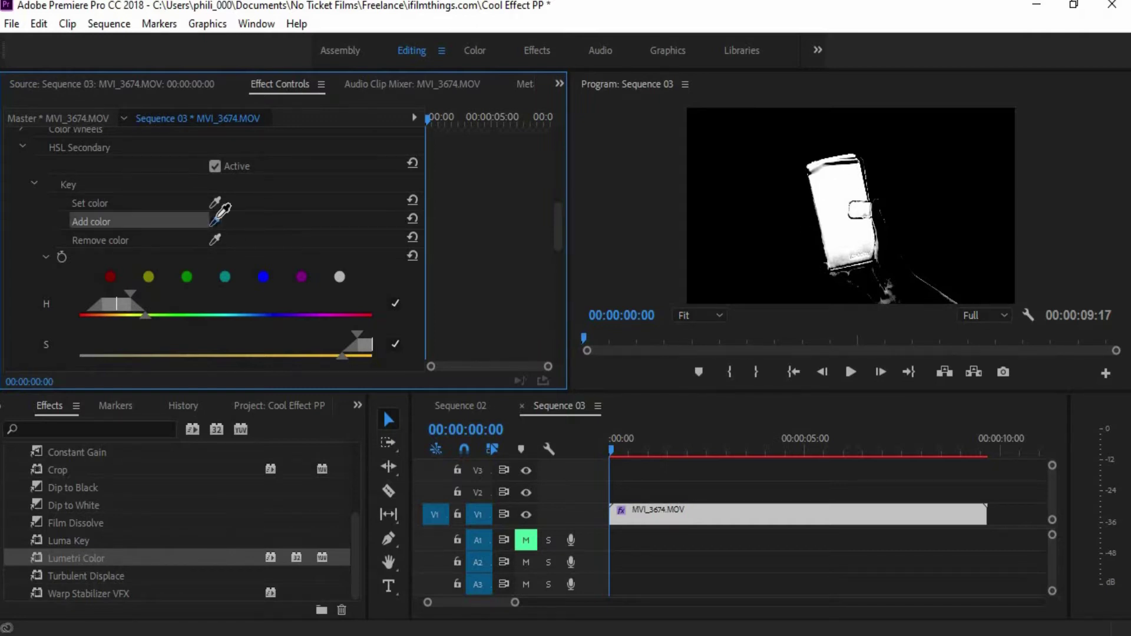
pyautogui.click(840, 261)
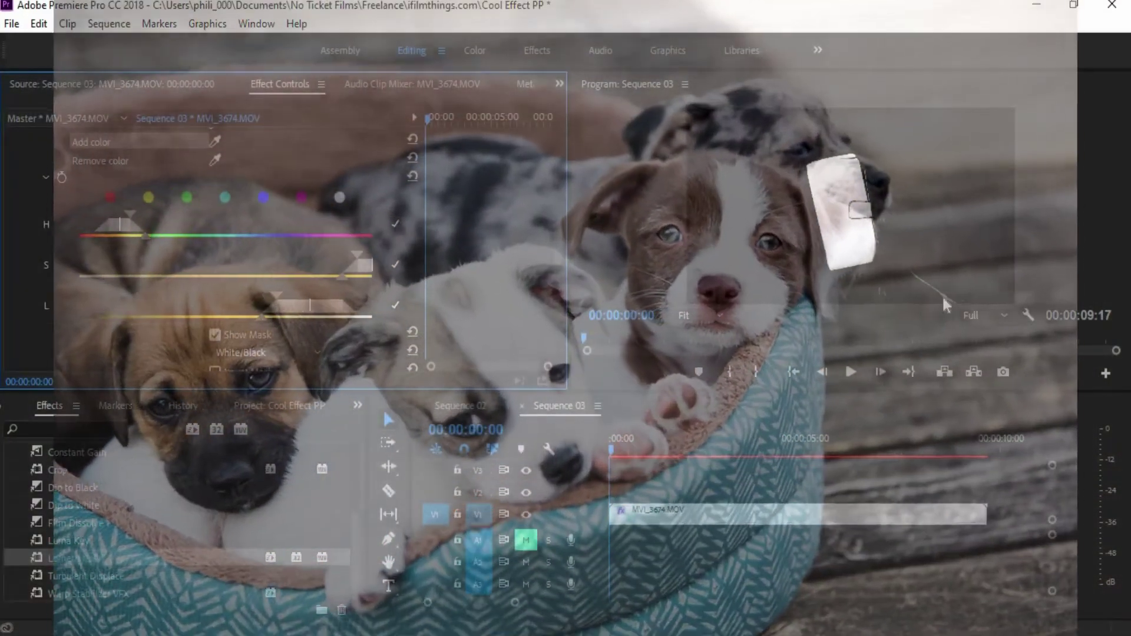
pyautogui.scroll(-1, 233, 288)
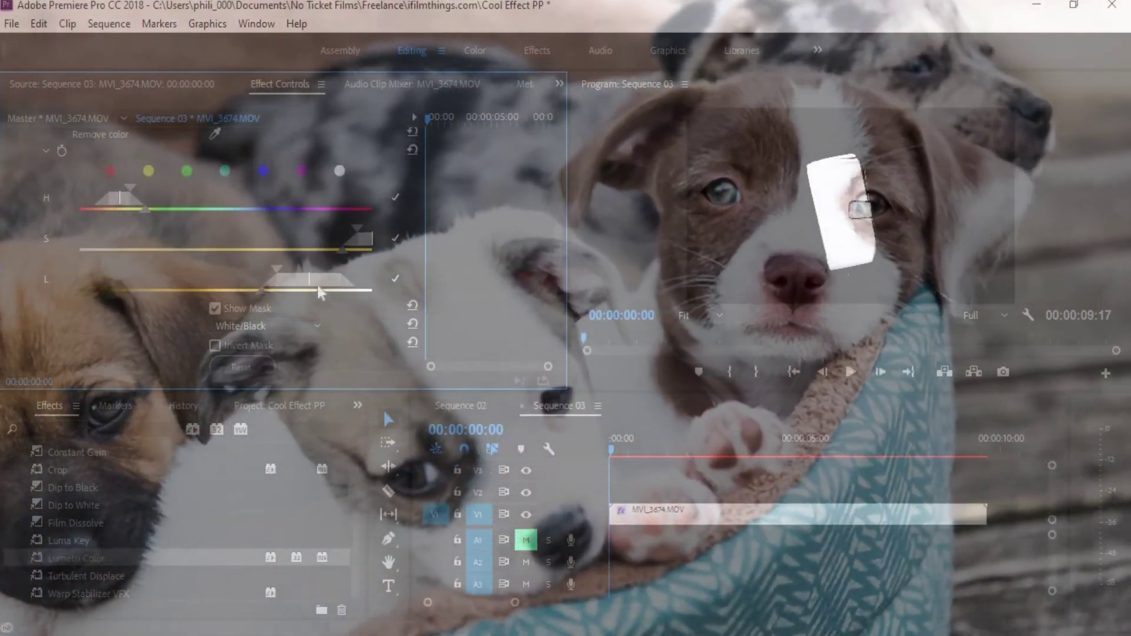
pyautogui.moveTo(261, 291); pyautogui.dragTo(271, 292)
# Add the color of the phone case's upper part to the key and remove the stray color along the arm from it
pyautogui.scroll(6, 215, 273)
pyautogui.click(215, 271)
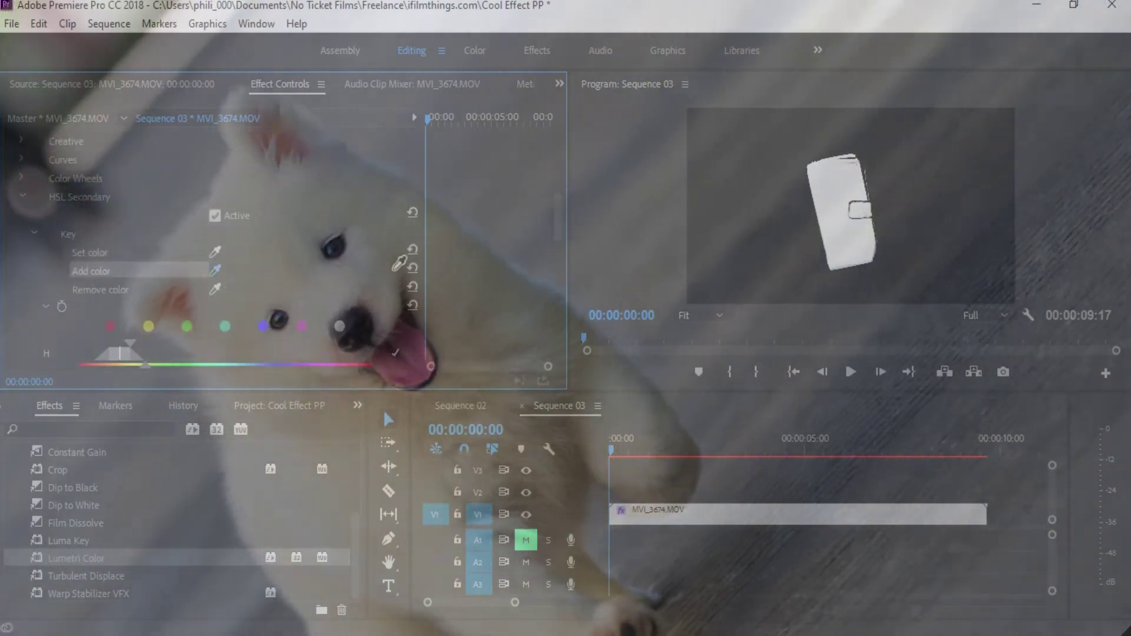
pyautogui.click(830, 181)
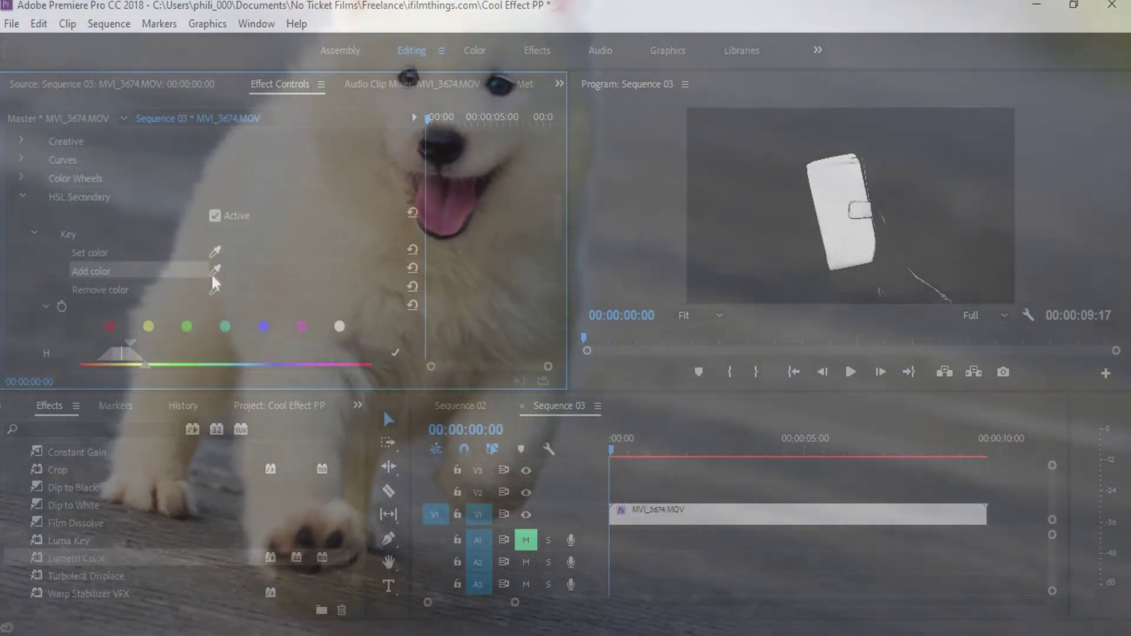
pyautogui.click(216, 288)
pyautogui.scroll(-5, 223, 277)
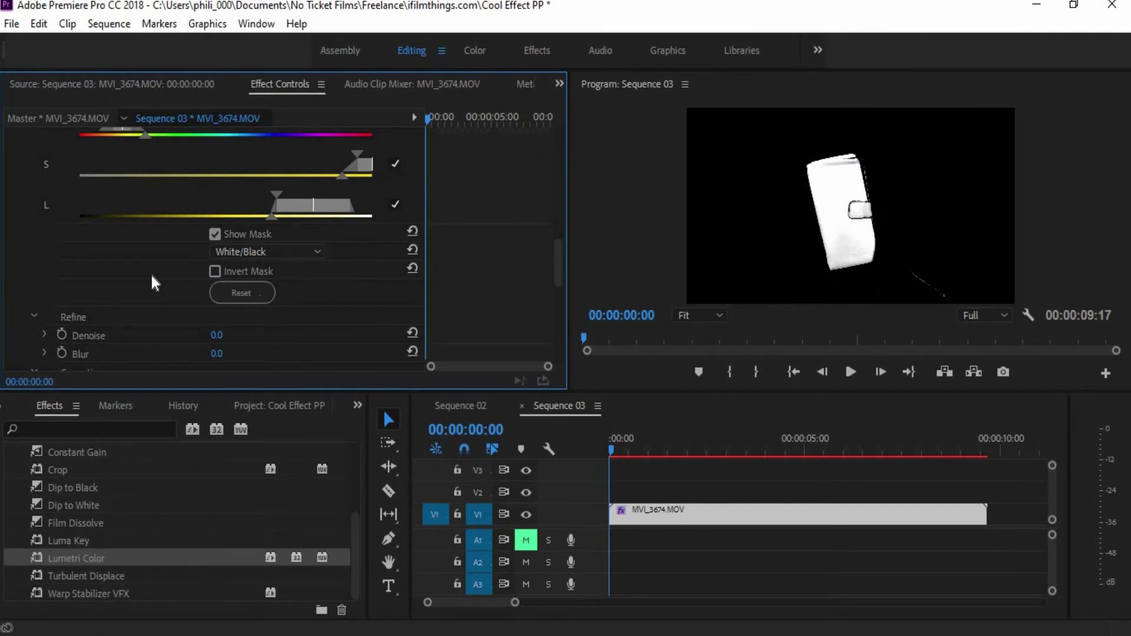
# Hide the HSL Secondary mask and push the correction color wheel through magenta to blue, turning the phone case pink
pyautogui.click(216, 234)
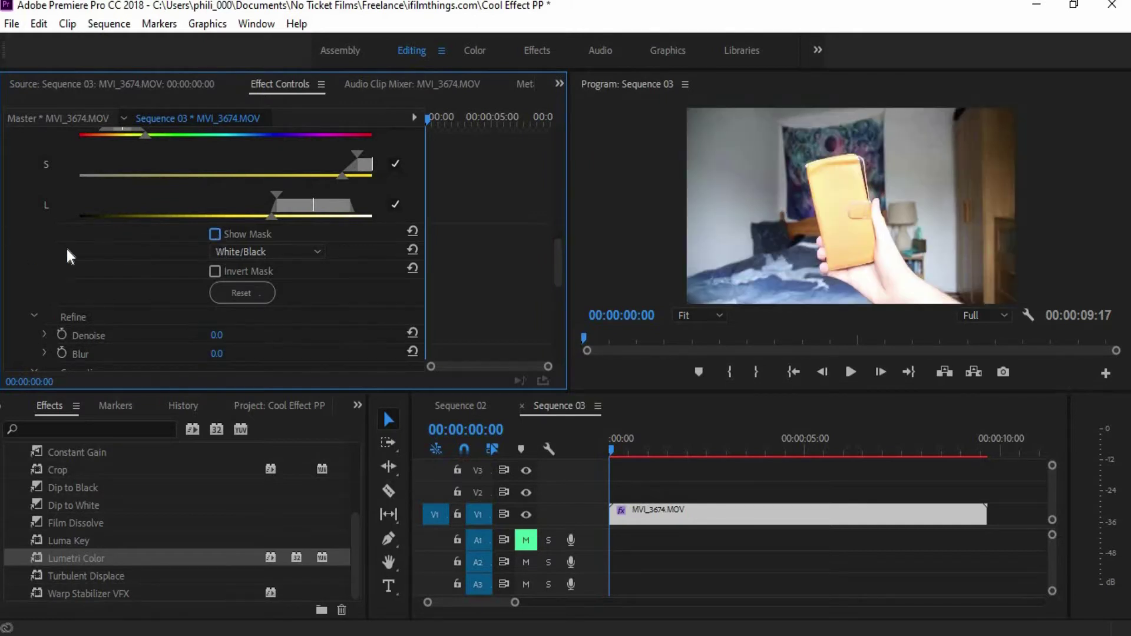
pyautogui.scroll(-8, 66, 250)
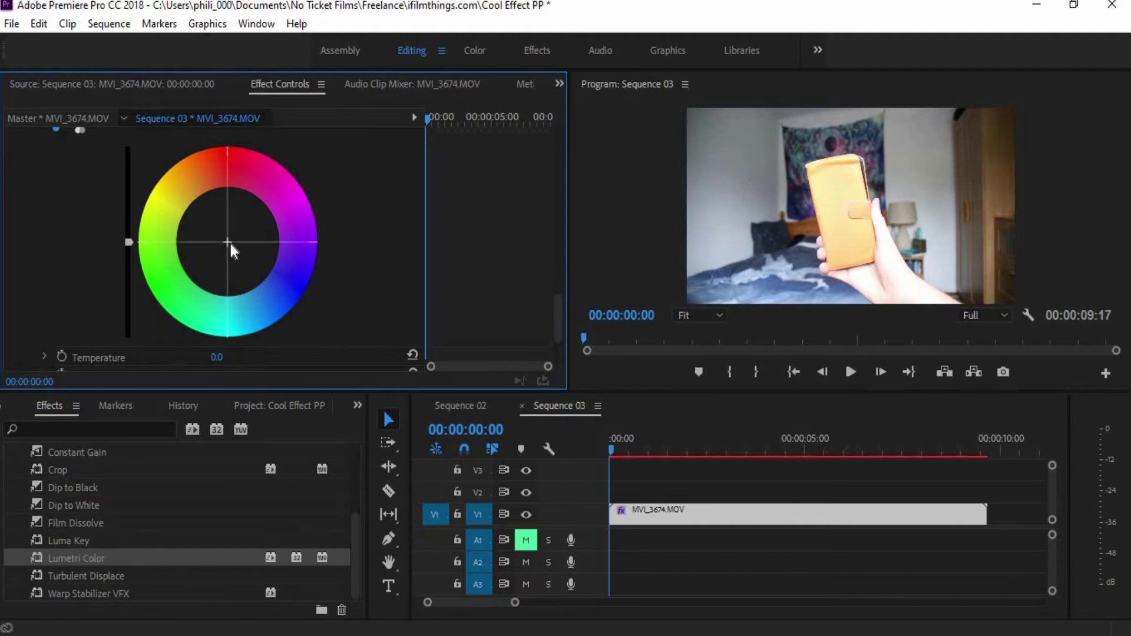
pyautogui.moveTo(228, 240); pyautogui.dragTo(301, 189)
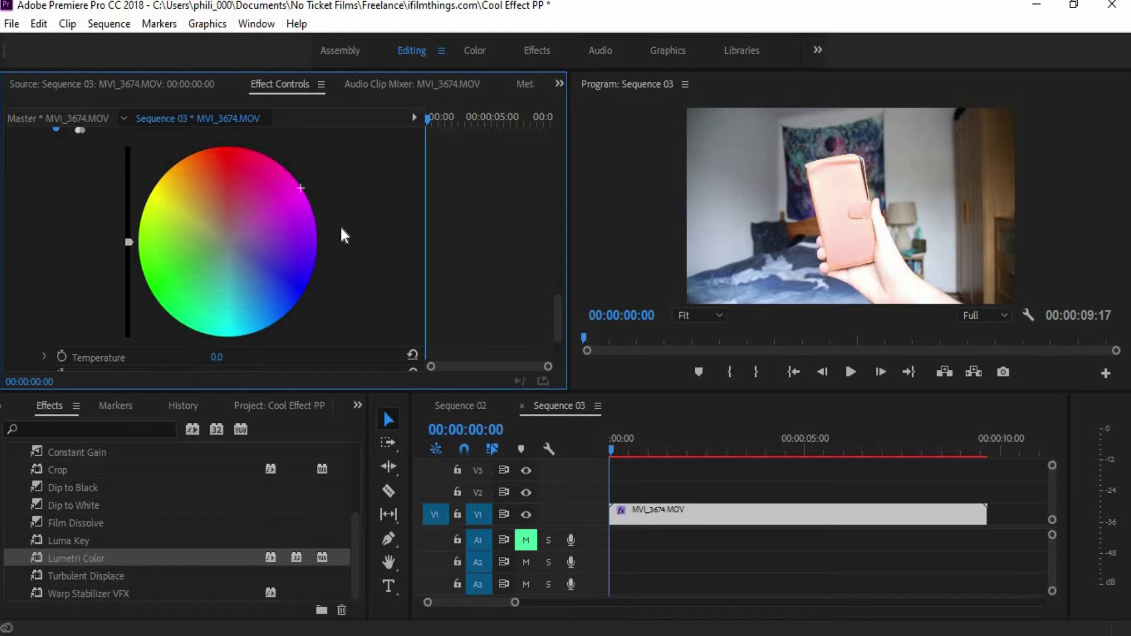
pyautogui.moveTo(228, 241); pyautogui.dragTo(304, 291)
# Switch the Lumetri Color effect off and back on to compare the phone case with its original color
pyautogui.scroll(8, 34, 288)
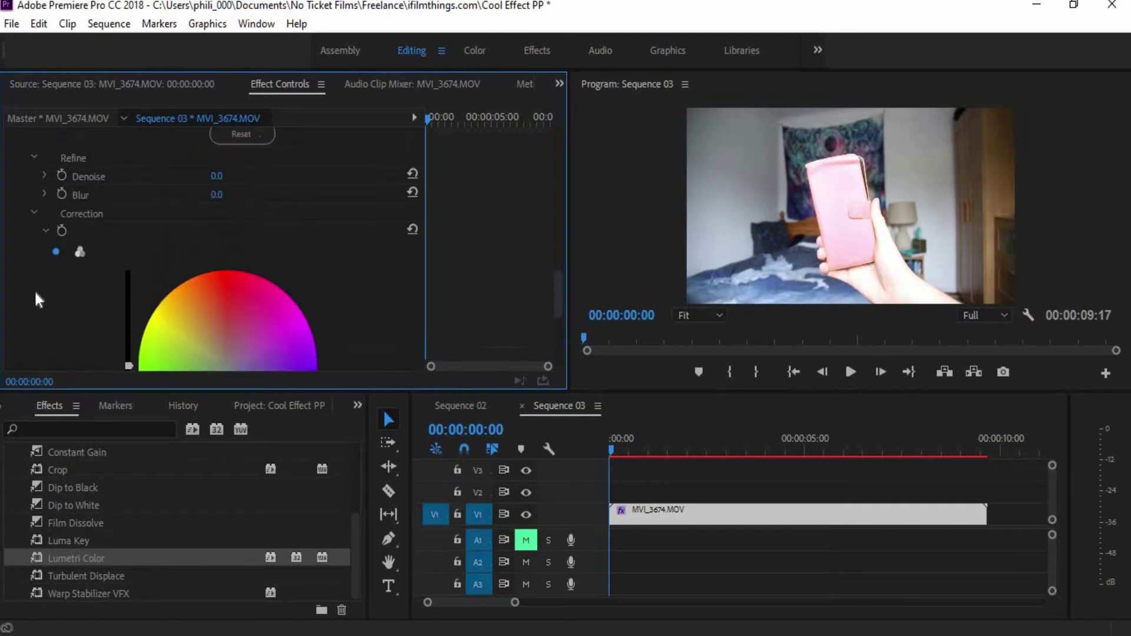
pyautogui.scroll(10, 16, 289)
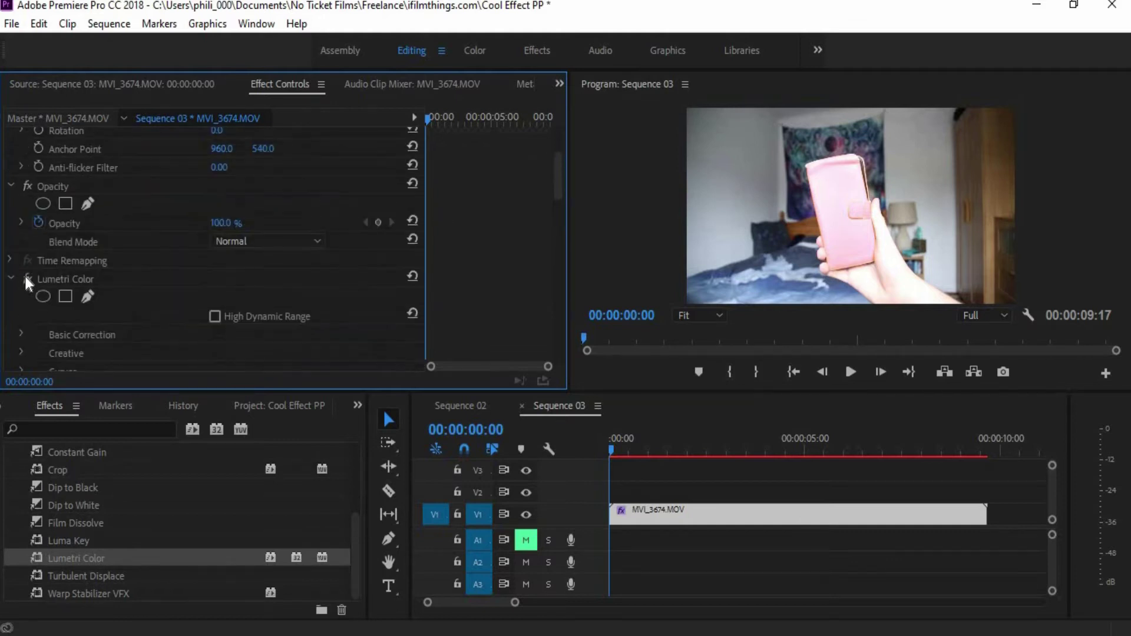
pyautogui.click(27, 279)
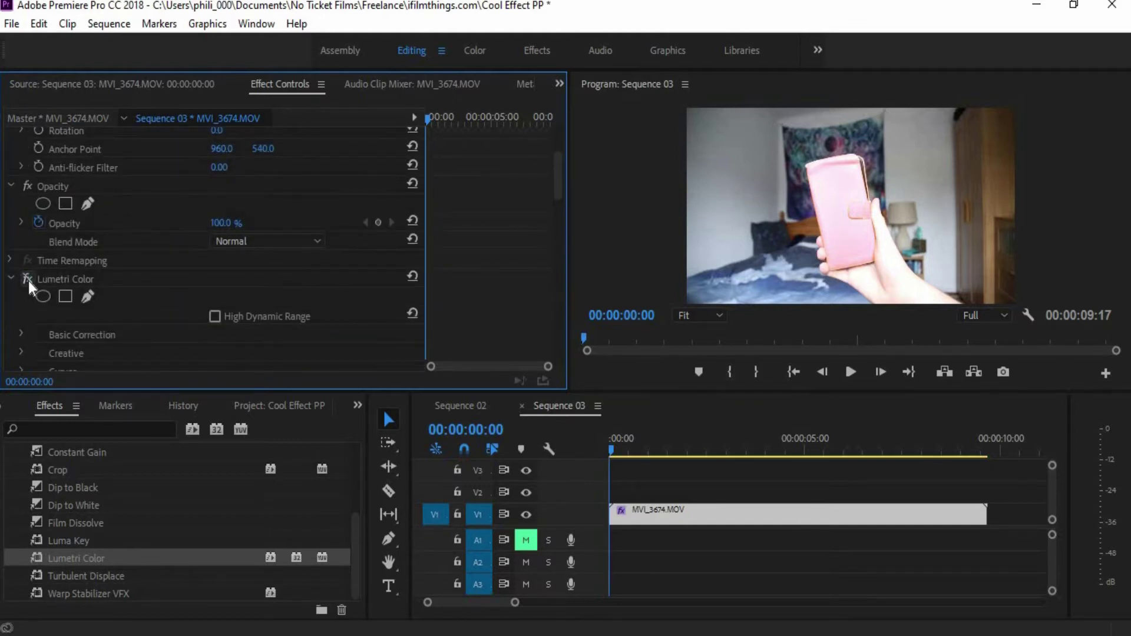
pyautogui.click(28, 280)
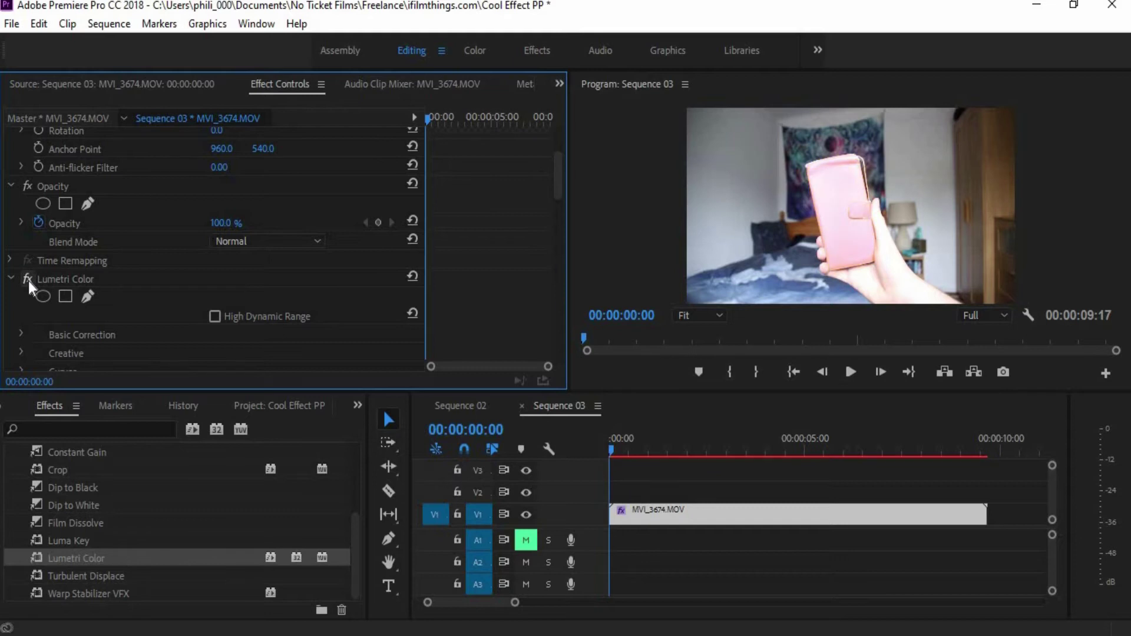
# Shift the HSL Secondary correction color wheel to the green edge for the phone case
pyautogui.scroll(-8, 18, 299)
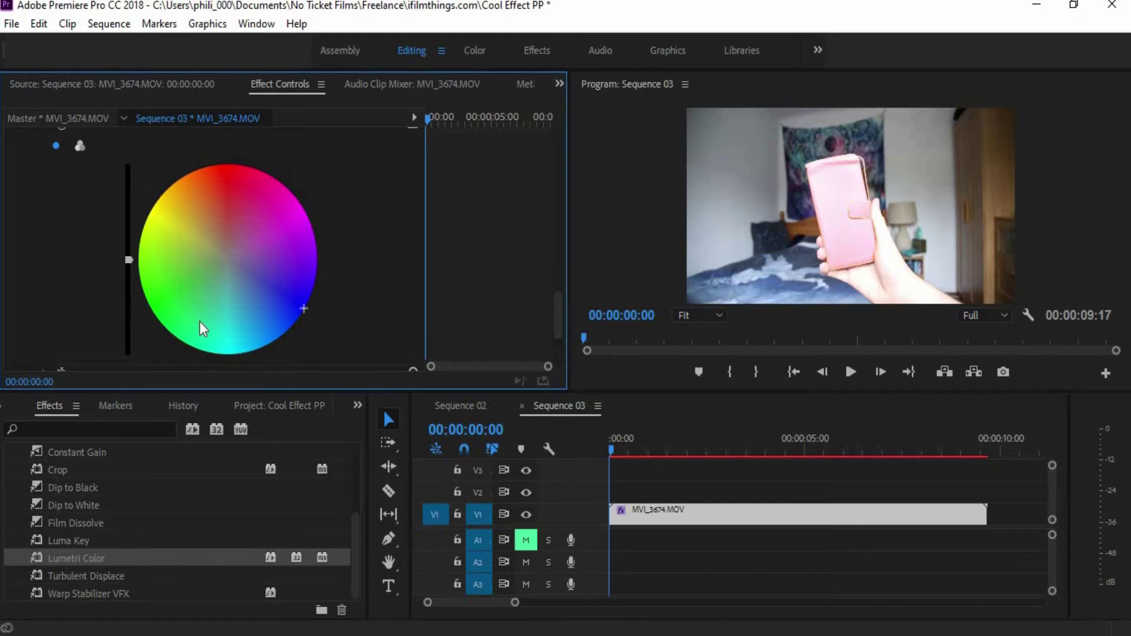
pyautogui.moveTo(224, 324); pyautogui.dragTo(146, 314)
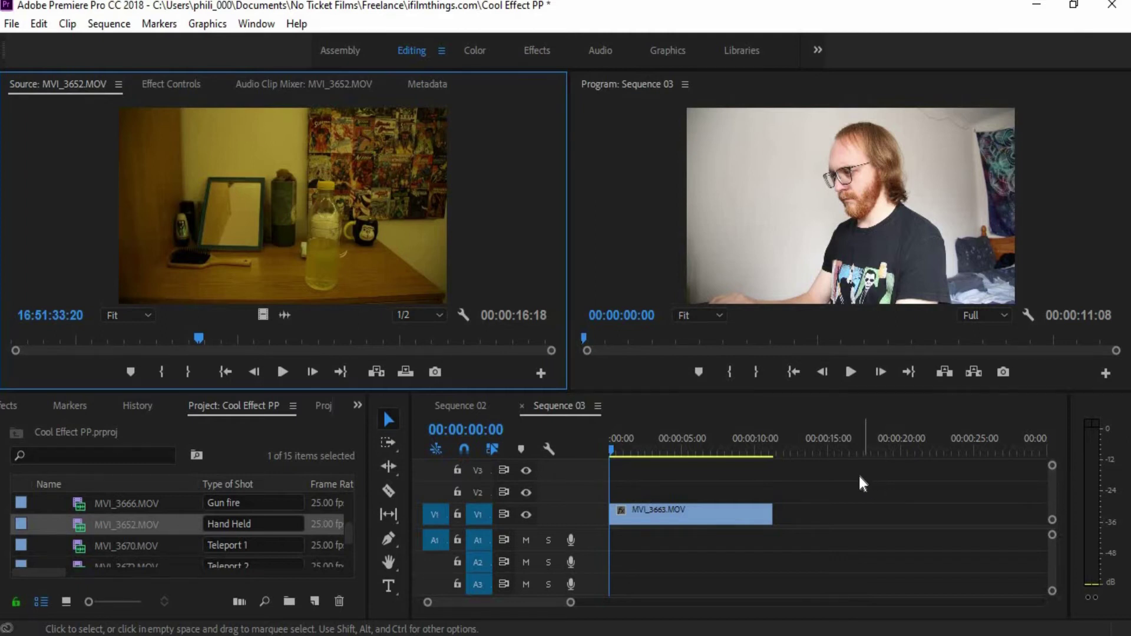
# Mark an in point at 16:51:32:22 and an out point at 16:51:42:05 on the Hand Held source clip MVI_3652.MOV
pyautogui.click(807, 220)
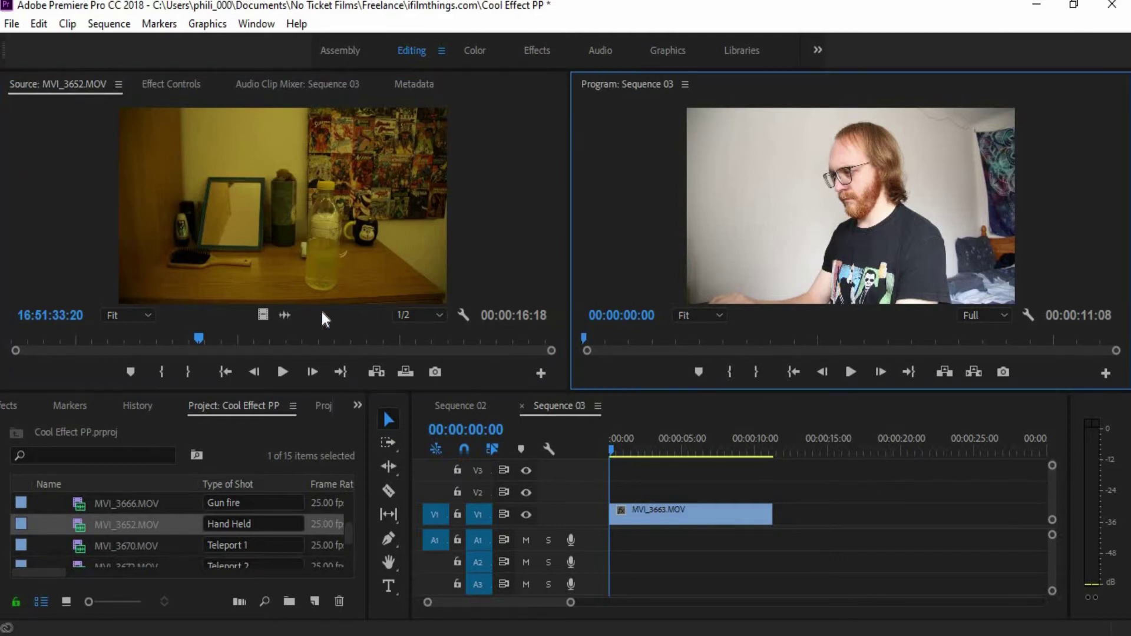
pyautogui.click(80, 526)
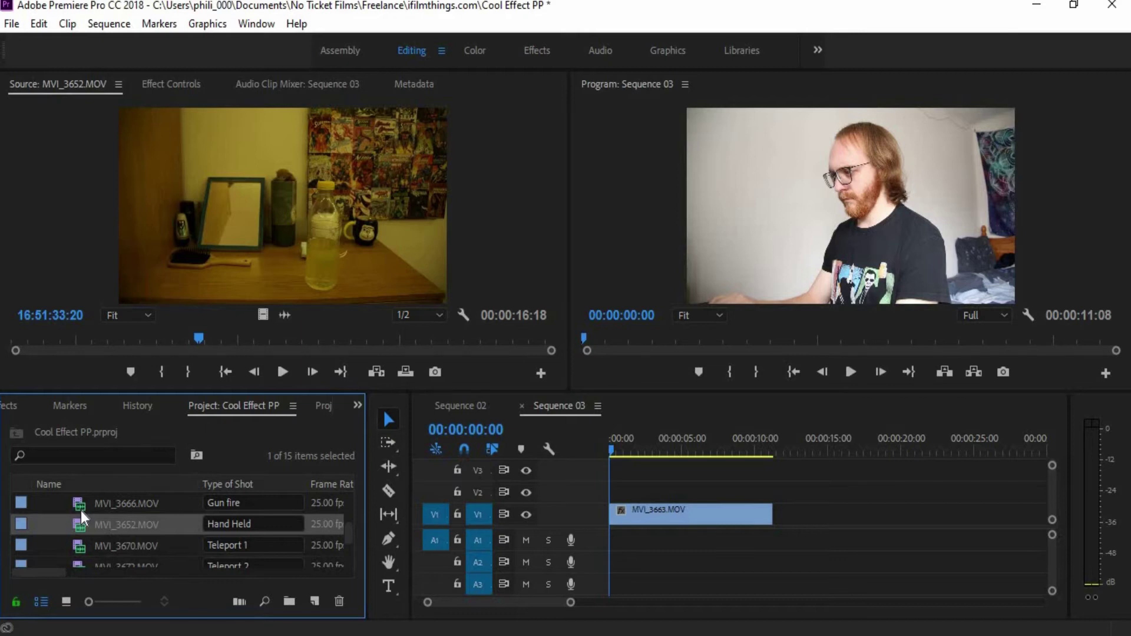
pyautogui.moveTo(114, 344); pyautogui.dragTo(171, 341)
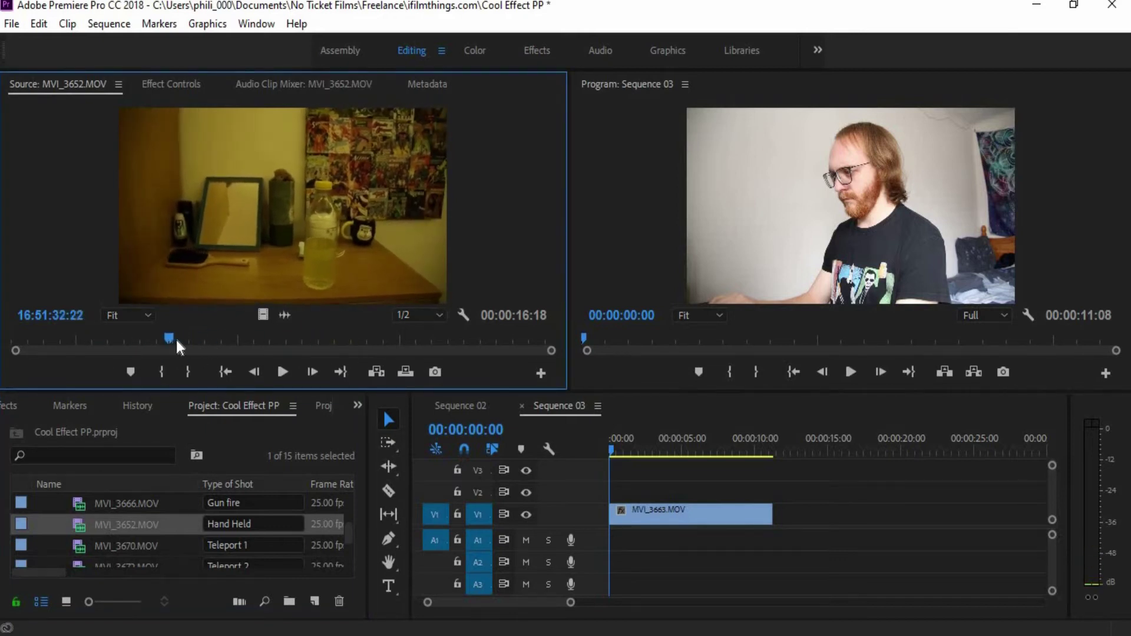
pyautogui.press('i')
pyautogui.click(367, 339)
pyautogui.click(406, 337)
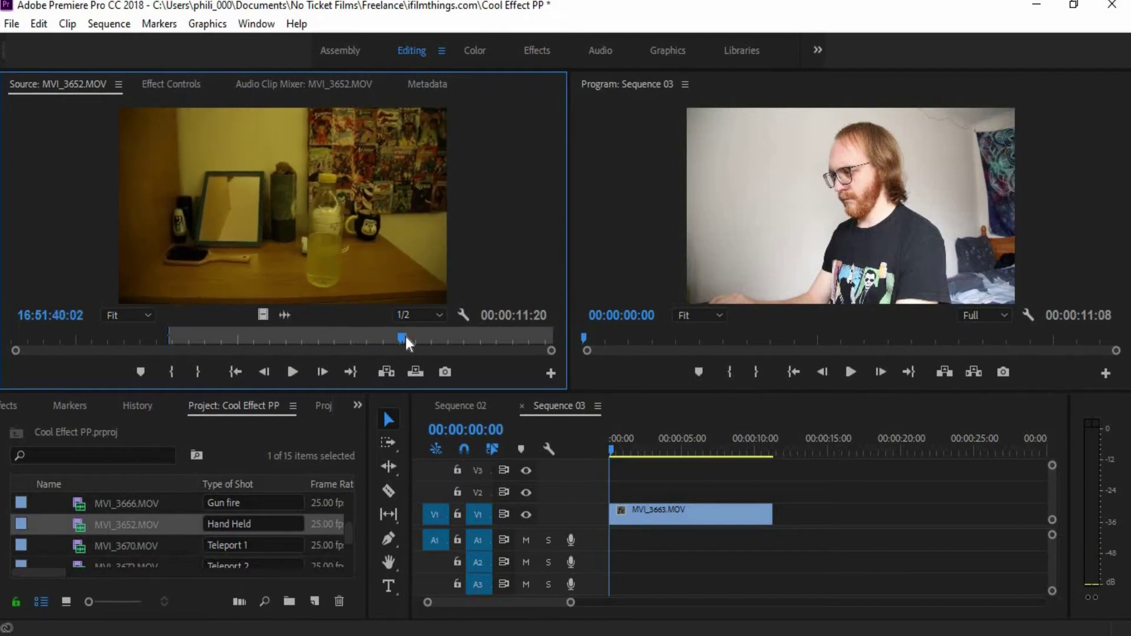
pyautogui.press('o')
pyautogui.click(475, 338)
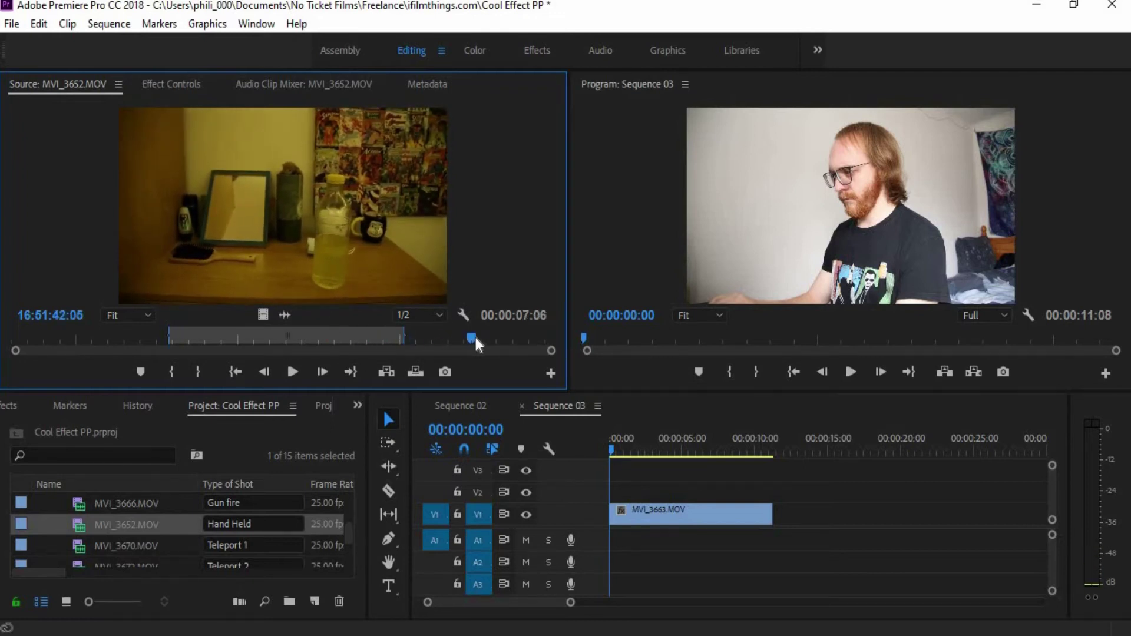
pyautogui.press('o')
# Place the marked MVI_3652.MOV video on V2 at the sequence start and extend it to match the end of MVI_3663.MOV
pyautogui.moveTo(259, 311); pyautogui.dragTo(612, 495)
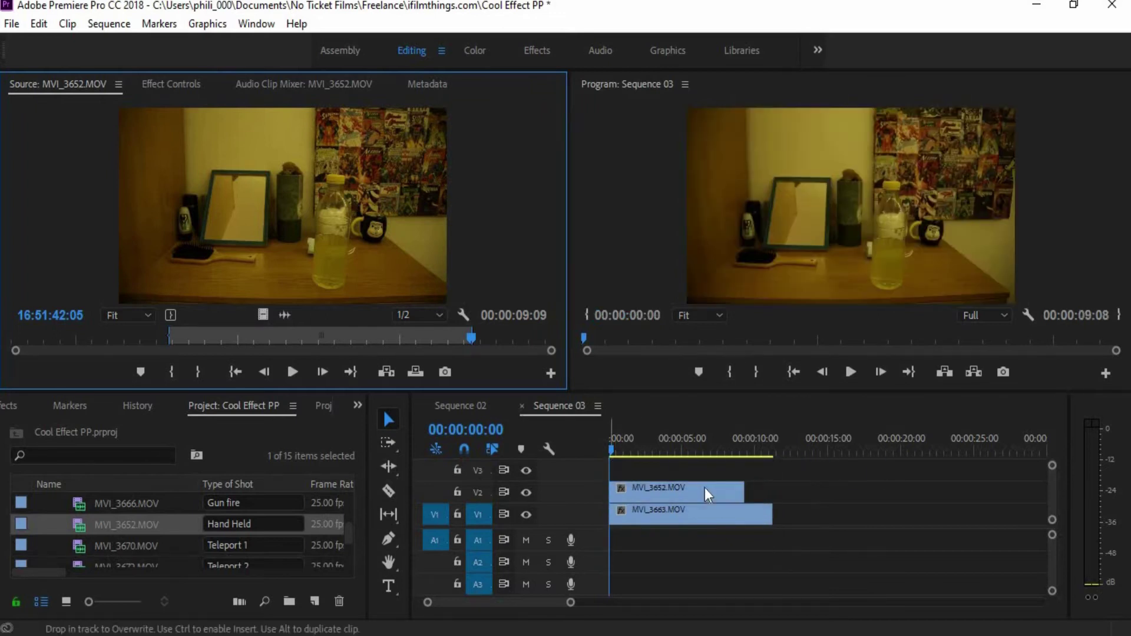
pyautogui.moveTo(771, 492); pyautogui.dragTo(772, 491)
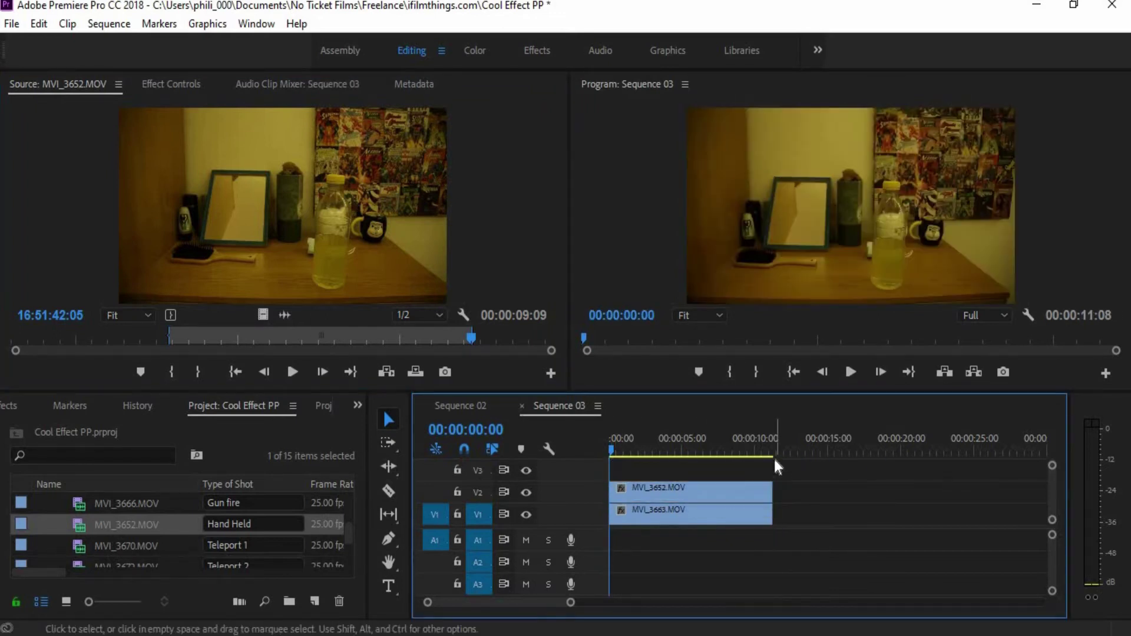
# Nest MVI_3652.MOV and MVI_3663.MOV together using the default sequence name
pyautogui.moveTo(689, 520); pyautogui.dragTo(703, 512)
pyautogui.rightClick(702, 512)
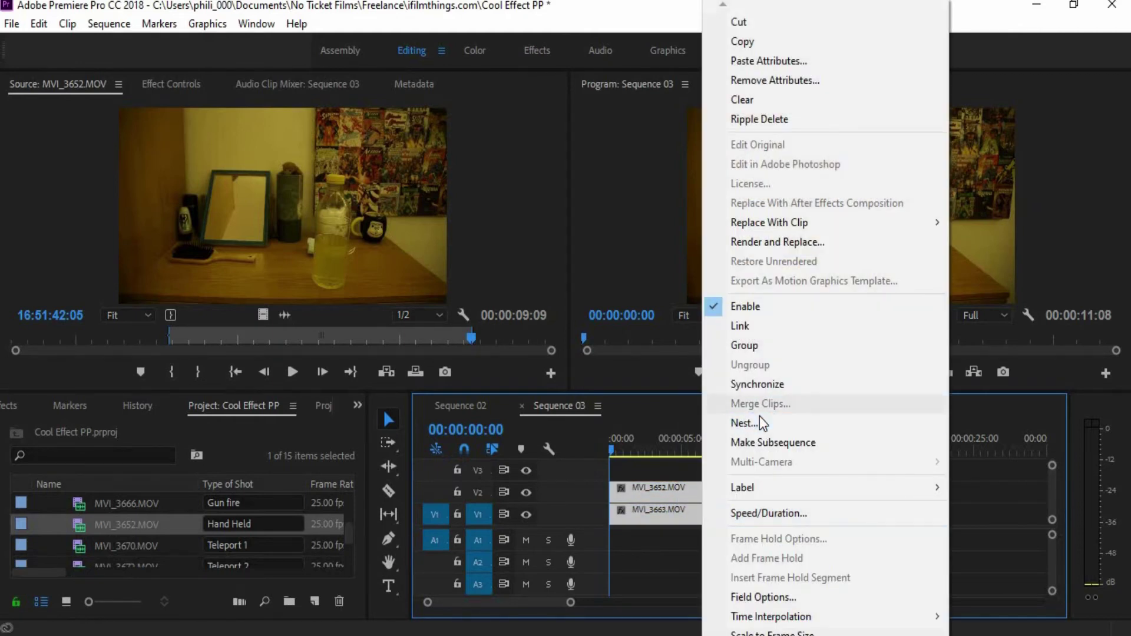
pyautogui.click(760, 417)
pyautogui.click(536, 345)
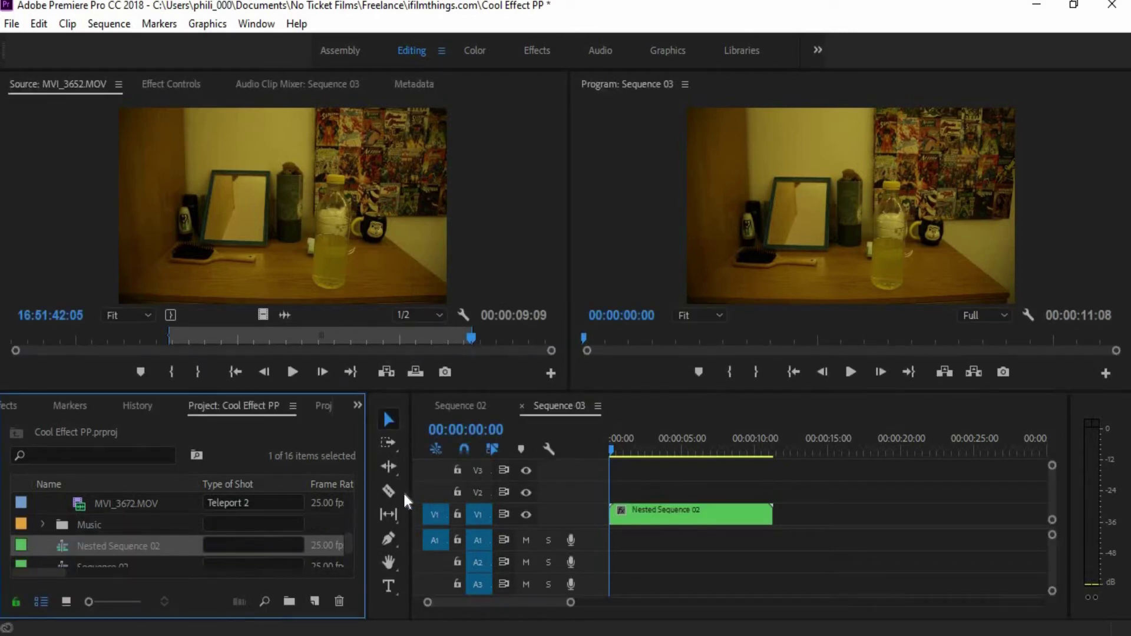
# Apply the Warp Stabilizer VFX effect to the nested clip on V1 and select that clip
pyautogui.click(8, 405)
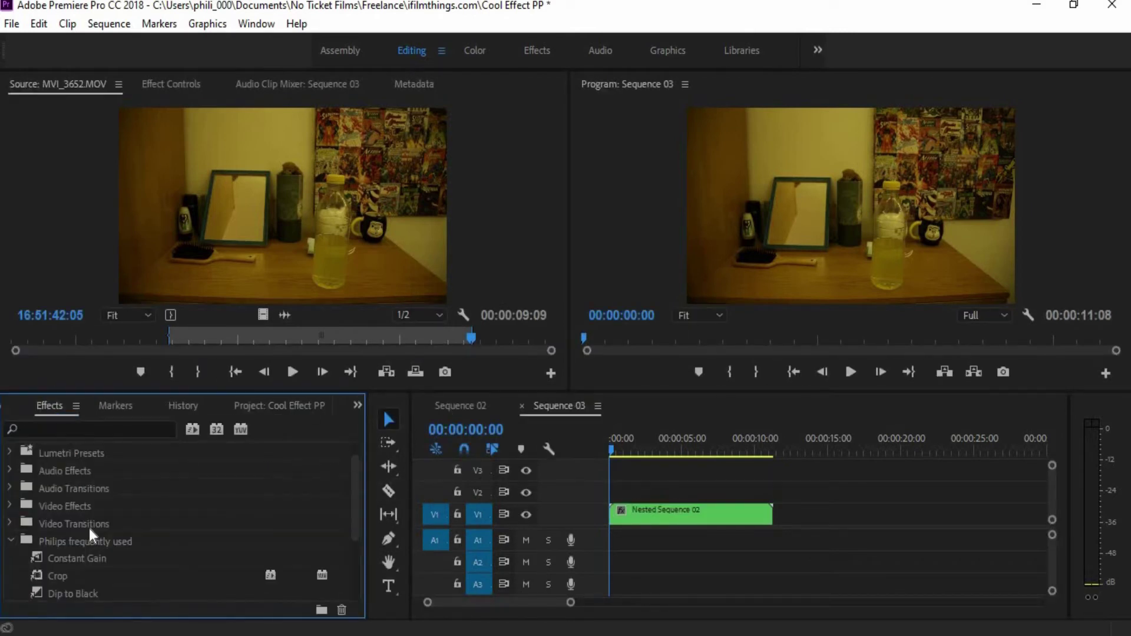
pyautogui.scroll(-3, 89, 529)
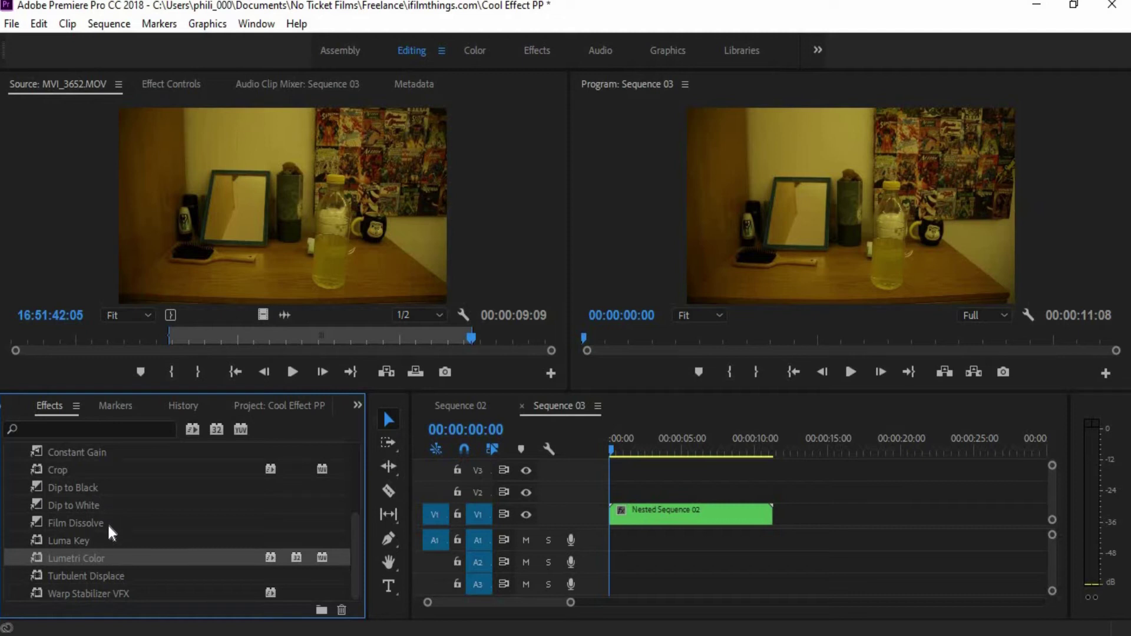
pyautogui.click(73, 595)
pyautogui.moveTo(53, 595); pyautogui.dragTo(688, 458)
pyautogui.click(660, 521)
# Set the Warp Stabilizer result to No Motion and its method to Position, Scale, Rotation
pyautogui.scroll(-1, 169, 267)
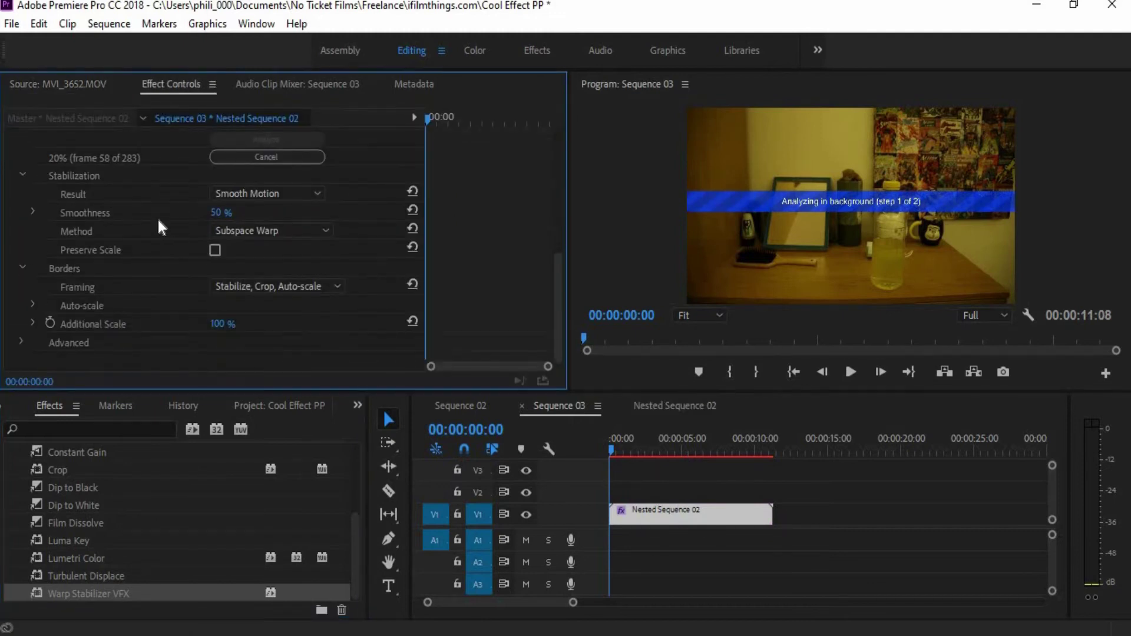
pyautogui.click(249, 195)
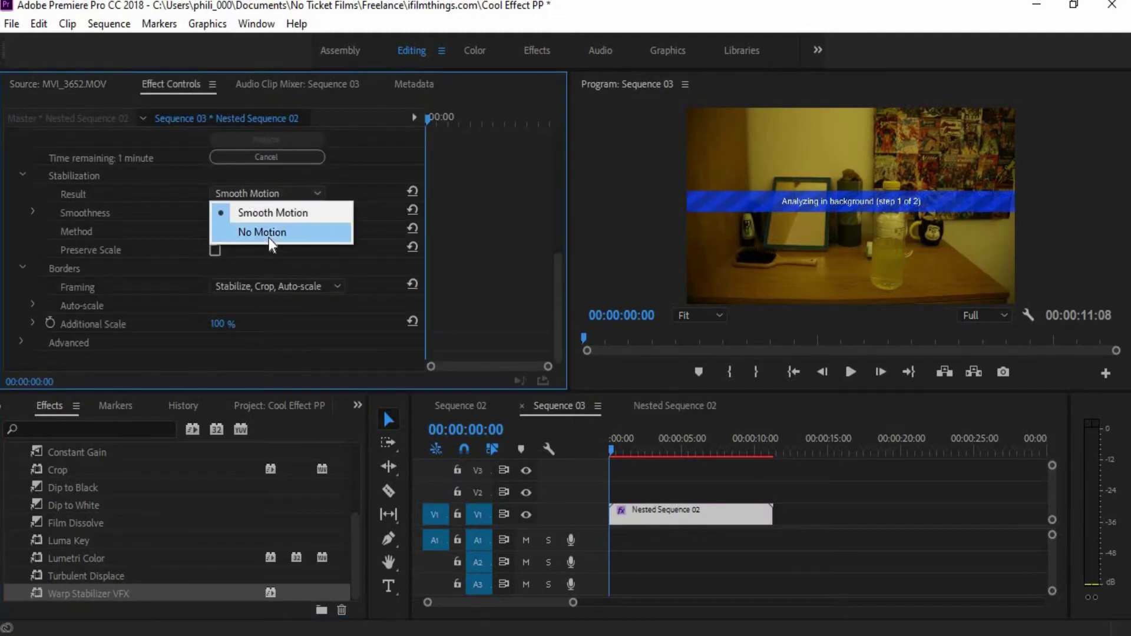
pyautogui.click(268, 236)
pyautogui.click(265, 231)
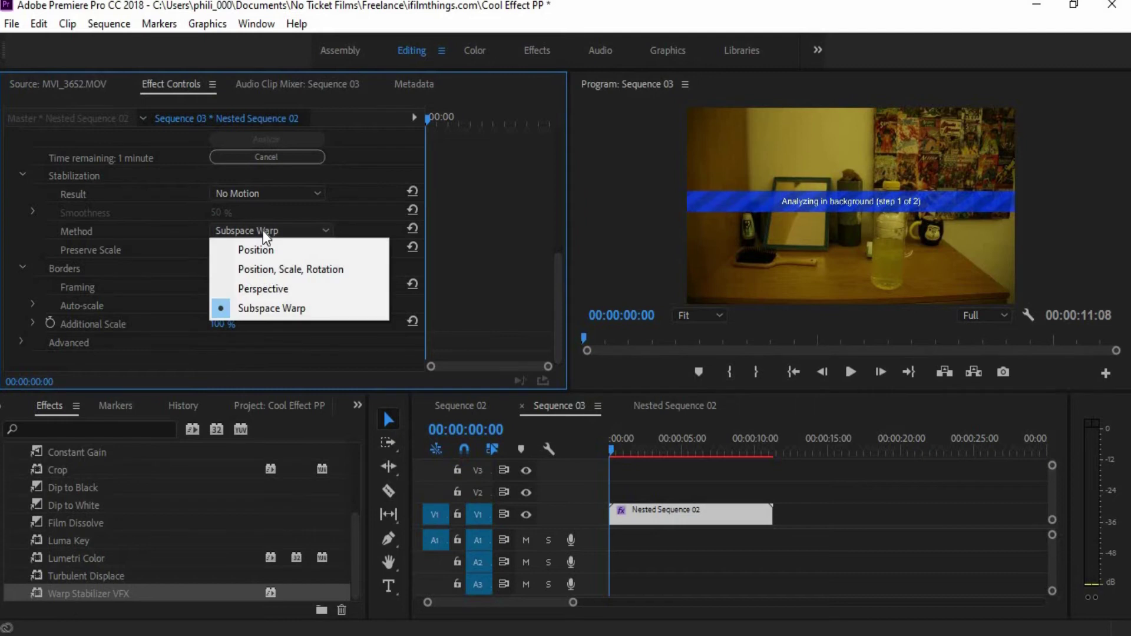
pyautogui.click(287, 271)
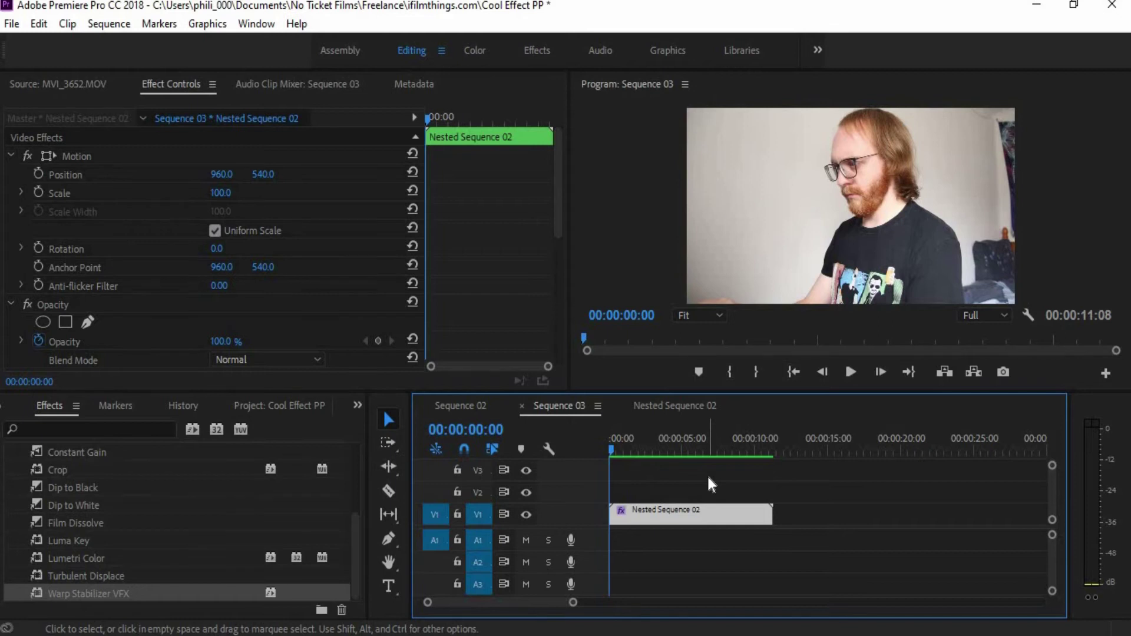
# Play the stabilized nested clip from the start to check the handheld motion
pyautogui.press('space')
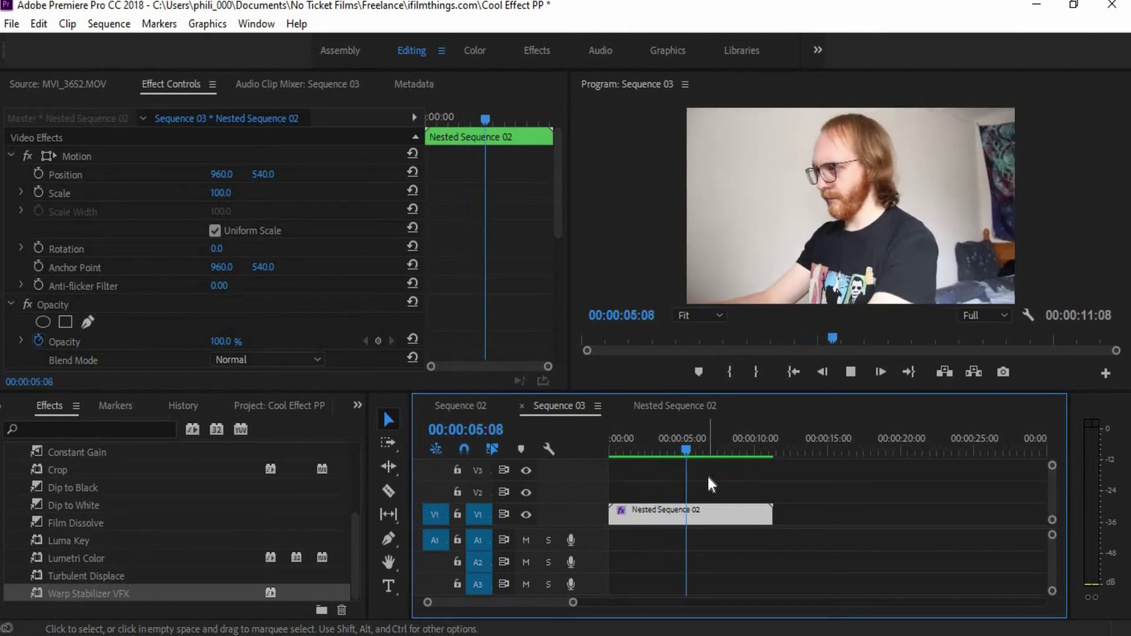
pyautogui.press('space')
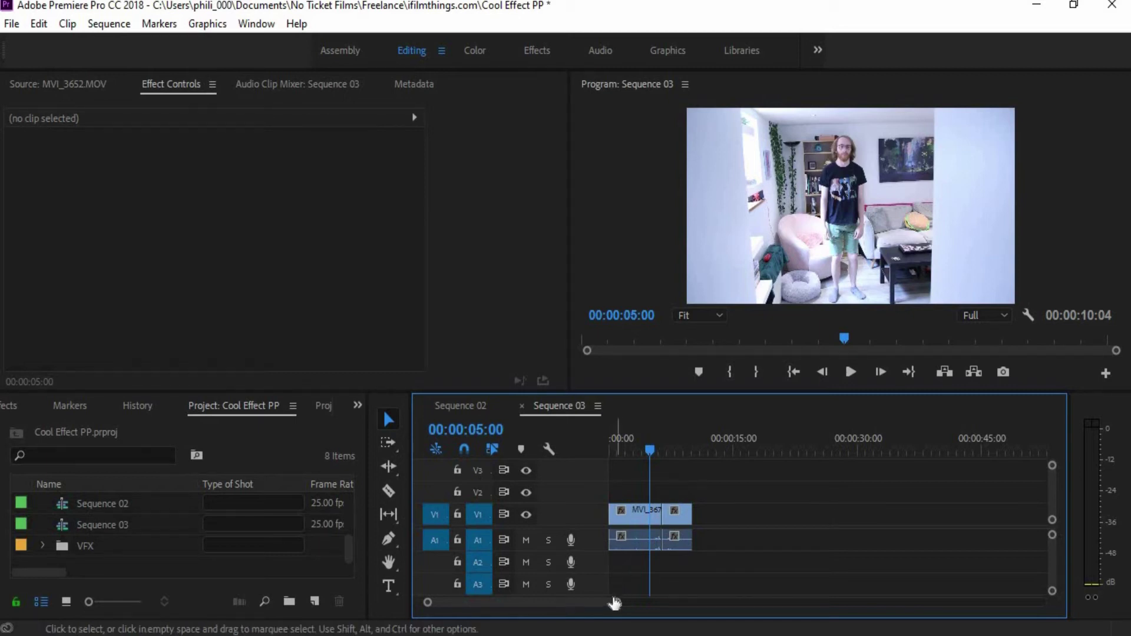
# Play across the cut between MVI_3670.MOV and MVI_3672.MOV to review the teleport jump
pyautogui.moveTo(601, 603); pyautogui.dragTo(577, 601)
pyautogui.press('space')
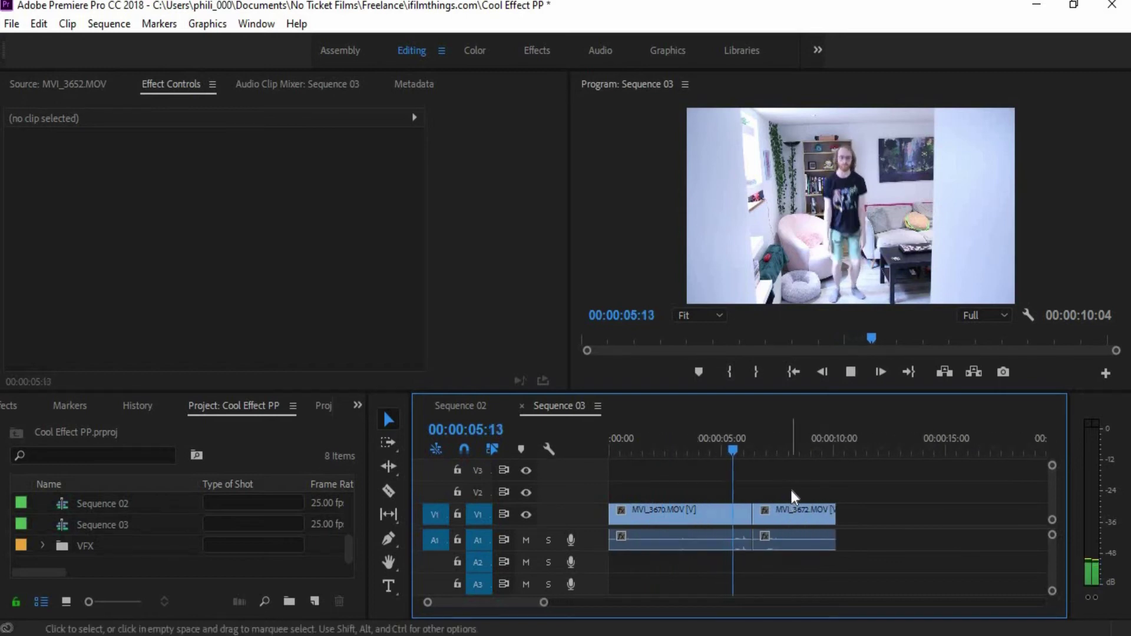
pyautogui.press('space')
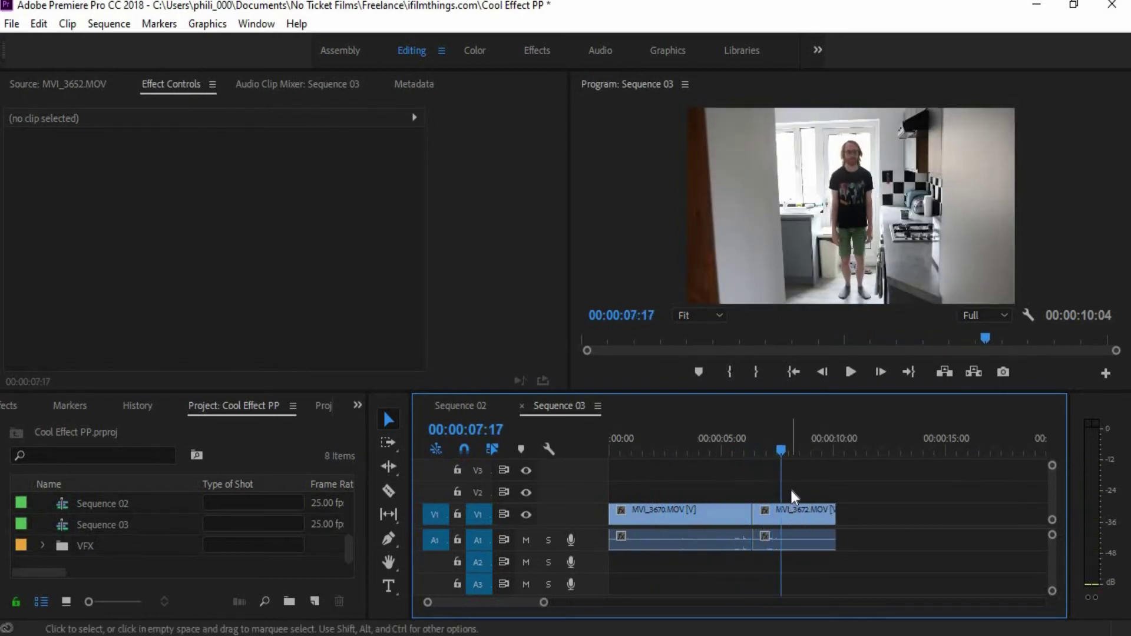
# Trim the end of MVI_3670.MOV to the mid-jump frame at 00:00:05:19
pyautogui.click(739, 449)
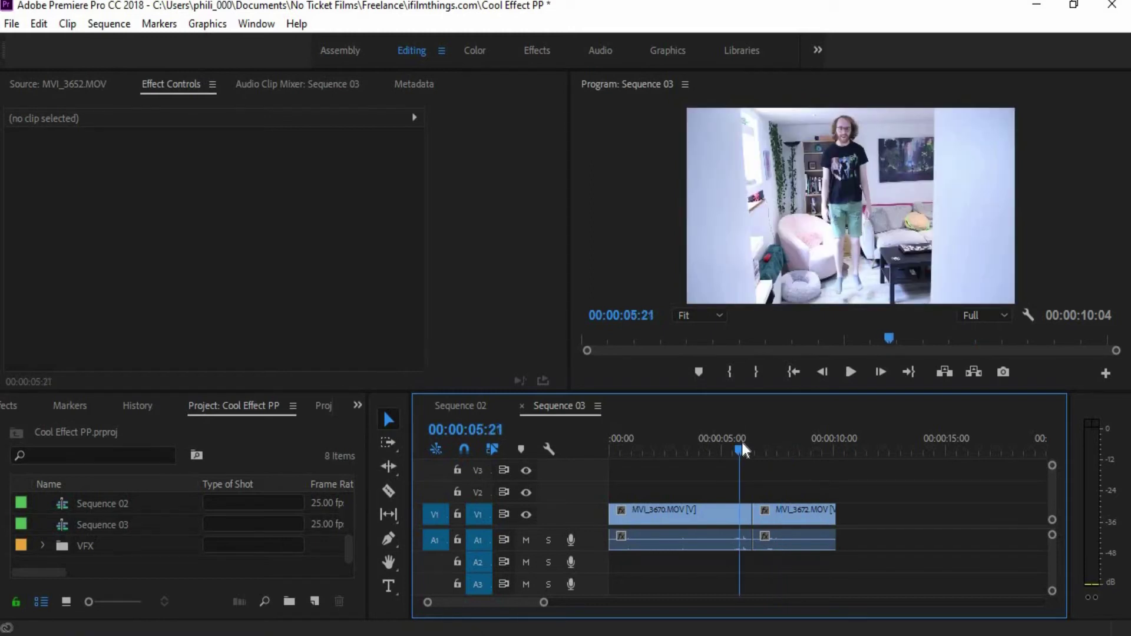
pyautogui.press('Right')
pyautogui.press('Right')
pyautogui.press('Left')
pyautogui.press('Left')
pyautogui.press('Left')
pyautogui.press('Left')
pyautogui.press('Left')
pyautogui.press('Left')
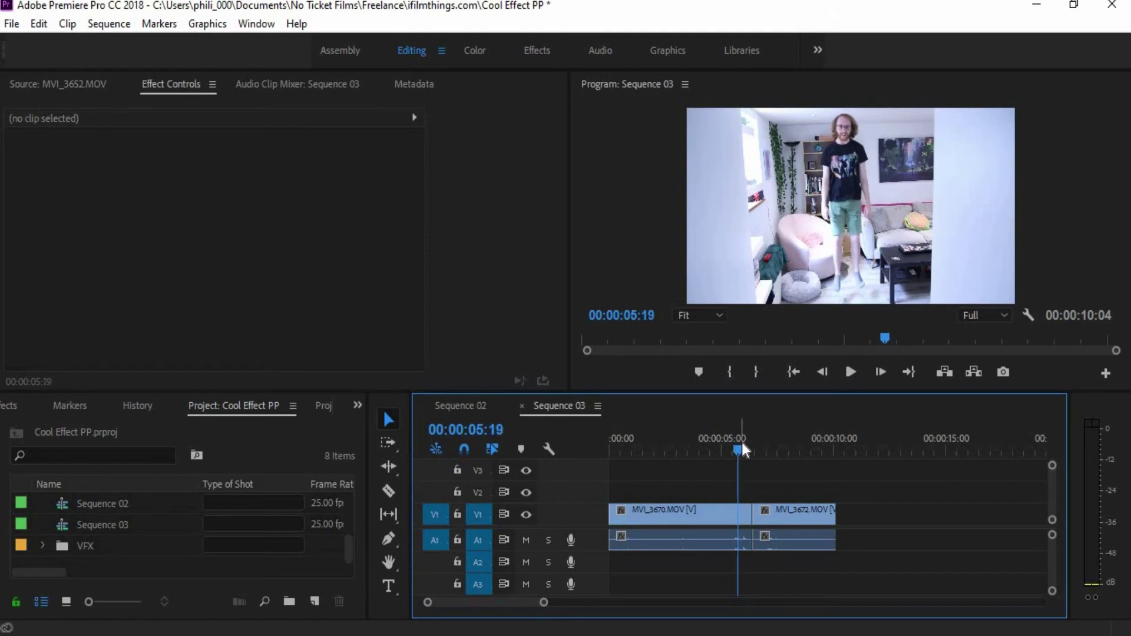
pyautogui.press('Right')
pyautogui.press('Right')
pyautogui.press('Right')
pyautogui.press('Left')
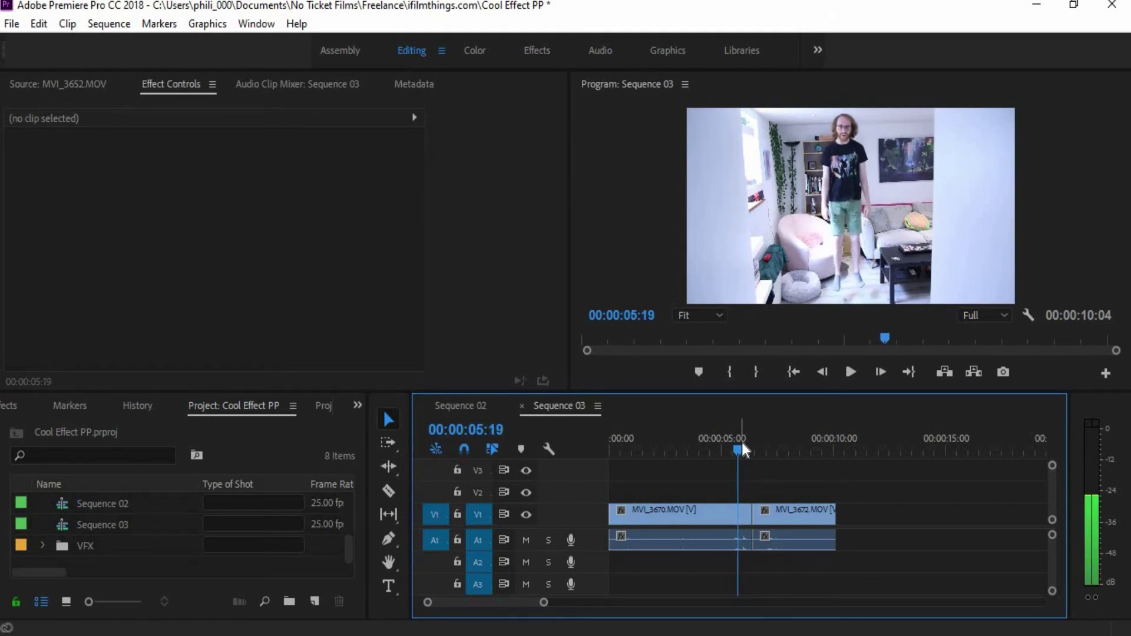
pyautogui.press('Right')
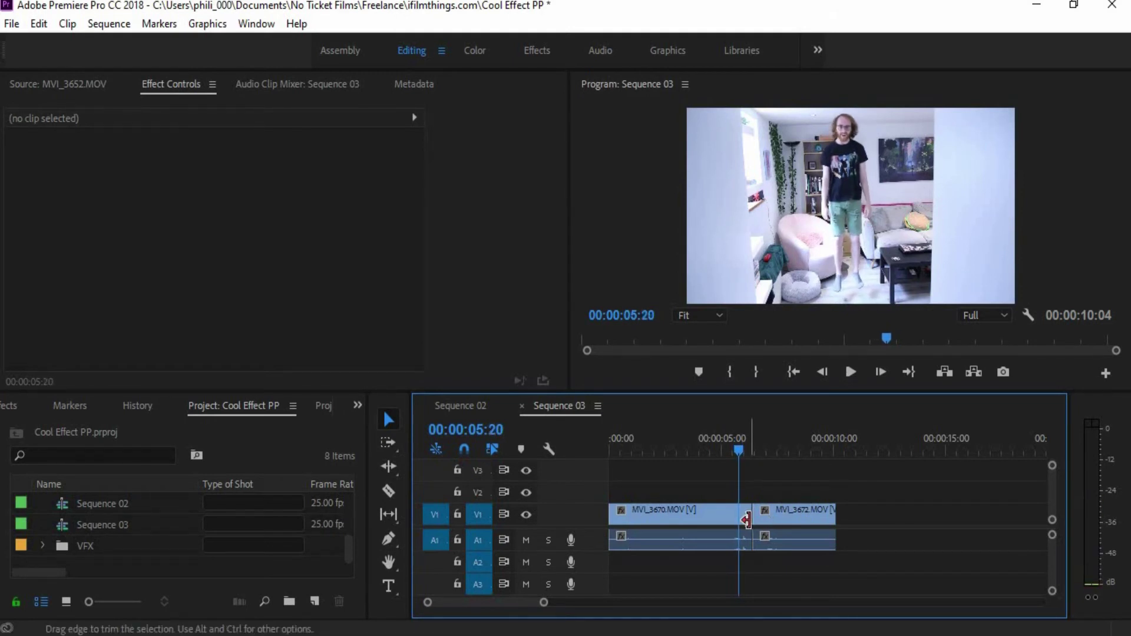
pyautogui.press('Left')
pyautogui.press('Right')
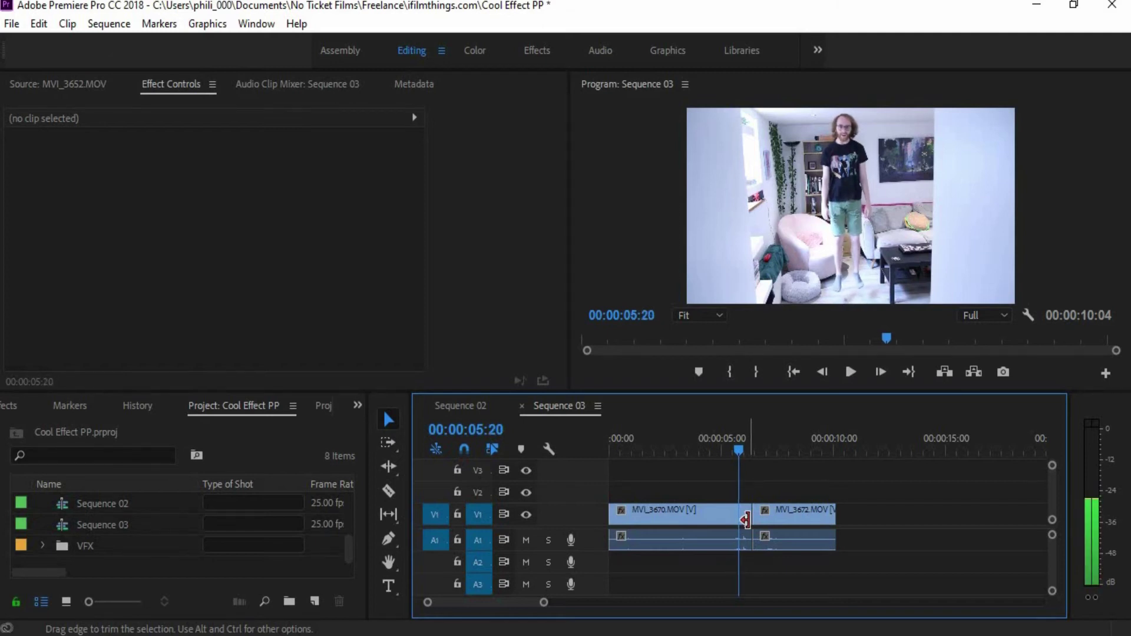
pyautogui.press('Left')
pyautogui.click(746, 520)
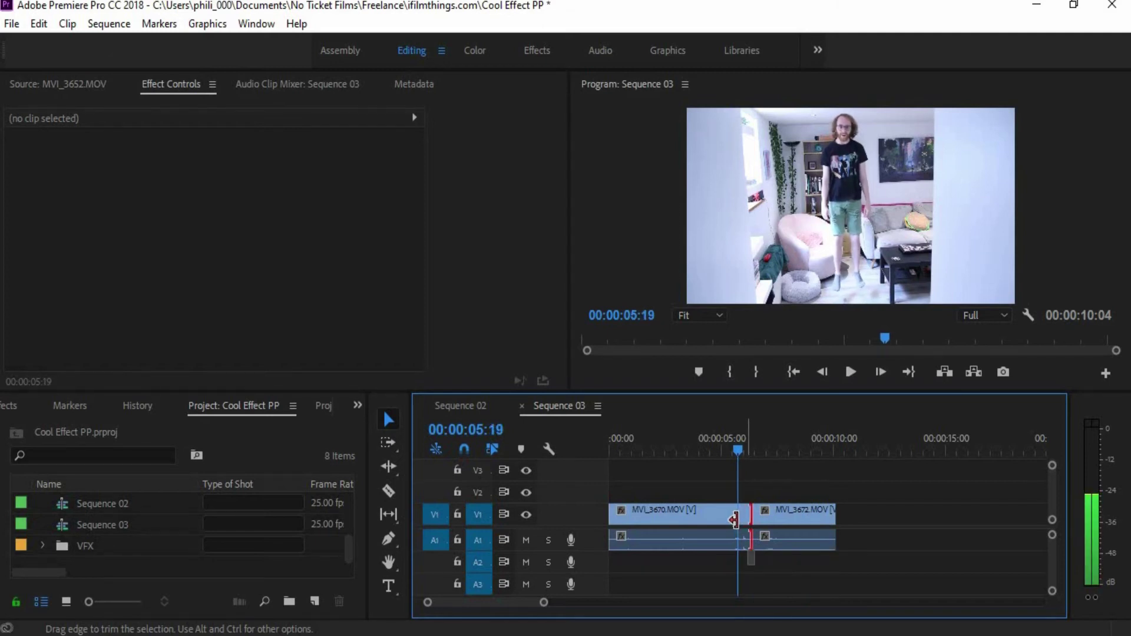
pyautogui.press('e')
# Ripple delete the gap after MVI_3670.MOV and trim the start of MVI_3672.MOV to its mid-jump frame
pyautogui.rightClick(747, 517)
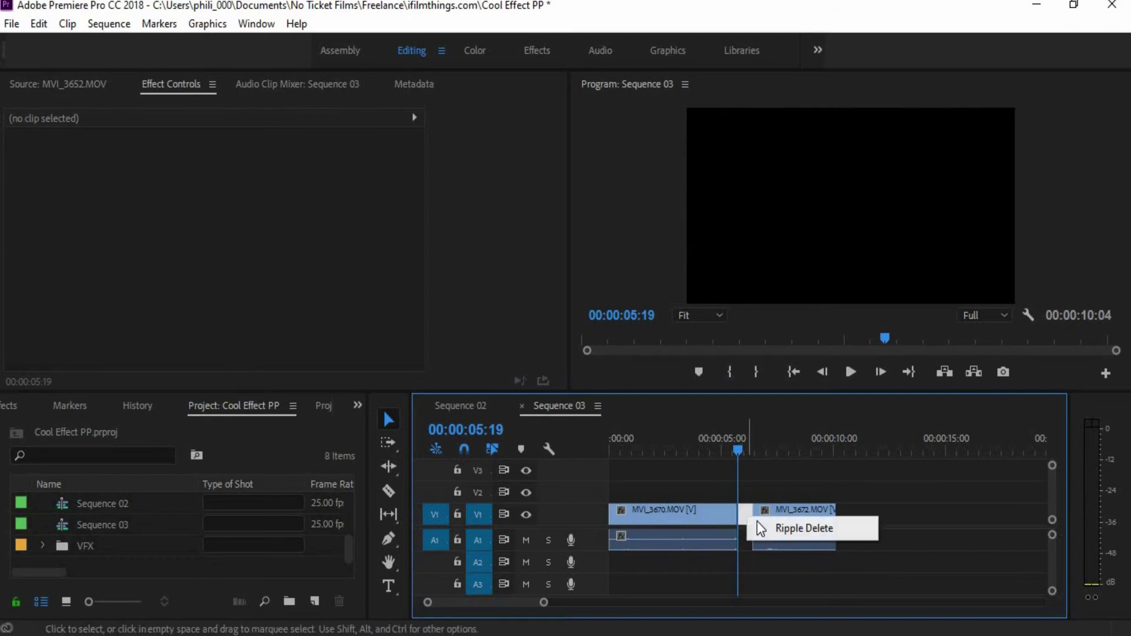
pyautogui.click(757, 522)
pyautogui.press('Right')
pyautogui.press('space')
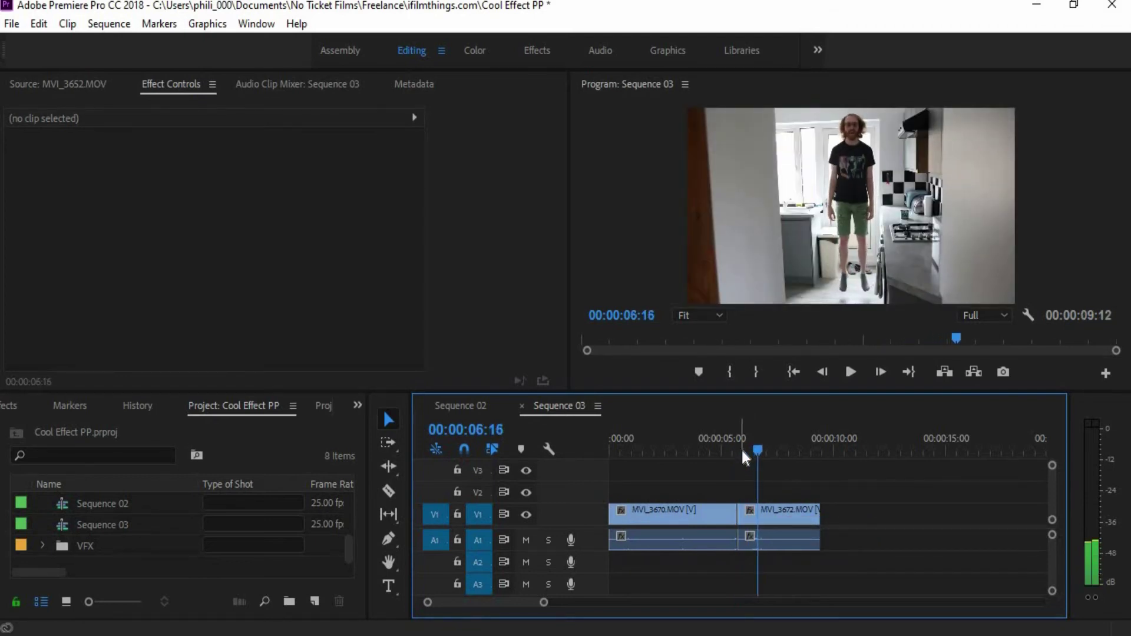
pyautogui.press('Left')
pyautogui.press('Left')
pyautogui.press('Right')
pyautogui.moveTo(742, 515)
pyautogui.mouseDown()
pyautogui.moveTo(760, 517)
pyautogui.moveTo(748, 515)
pyautogui.mouseUp()
# Play across the cut between MVI_3670.MOV and MVI_3672.MOV to check the matched jump
pyautogui.click(743, 451)
pyautogui.click(732, 451)
pyautogui.press('space')
pyautogui.press('space')
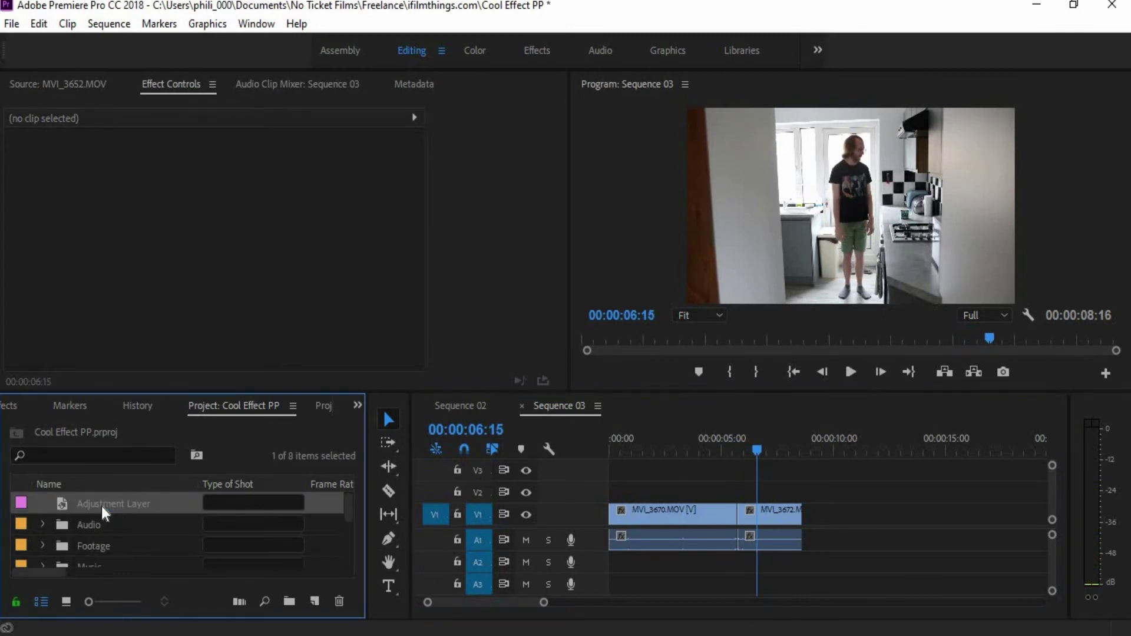
# Place the Adjustment Layer on V2 over the cut, shortened to run from about 00:00:05:14 to 00:00:05:23
pyautogui.moveTo(85, 500); pyautogui.dragTo(742, 479)
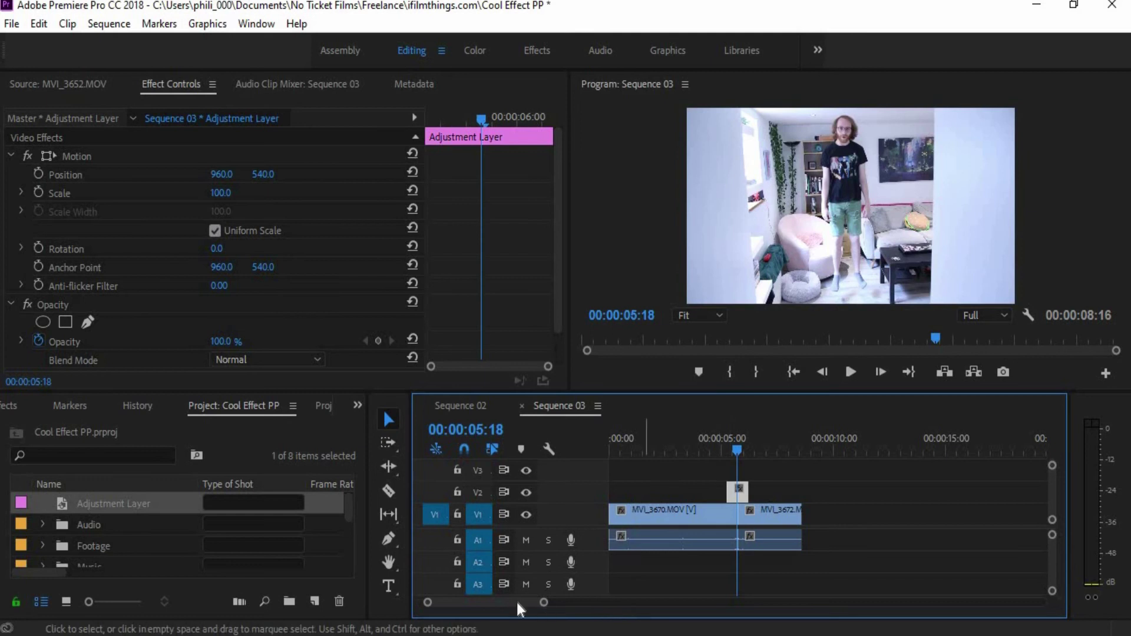
pyautogui.moveTo(542, 602); pyautogui.dragTo(497, 602)
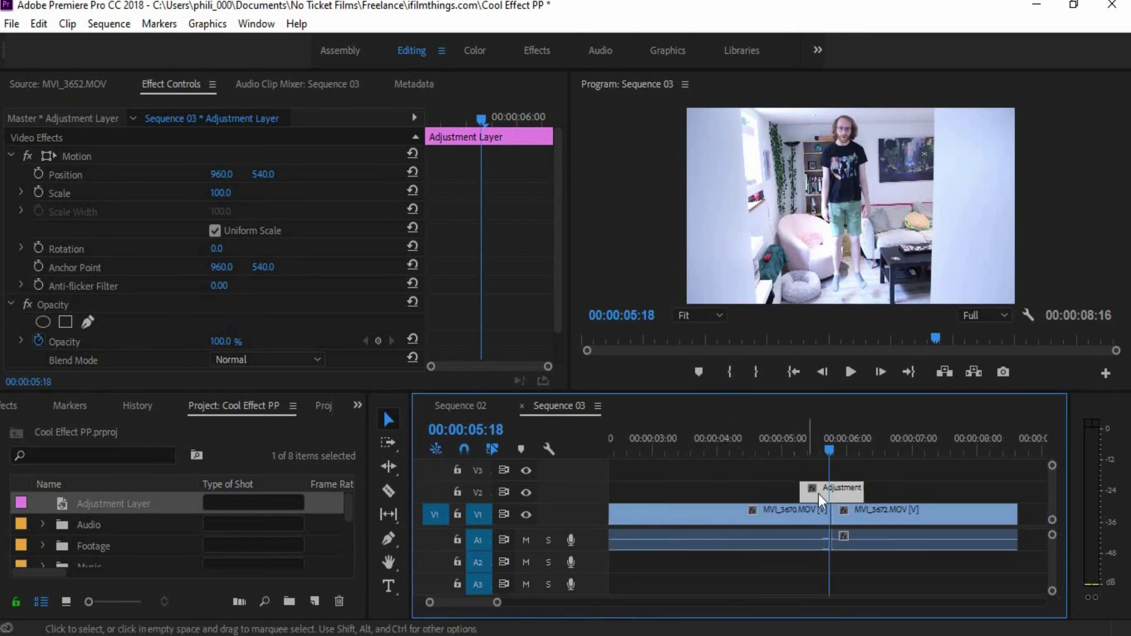
pyautogui.moveTo(806, 492); pyautogui.dragTo(840, 493)
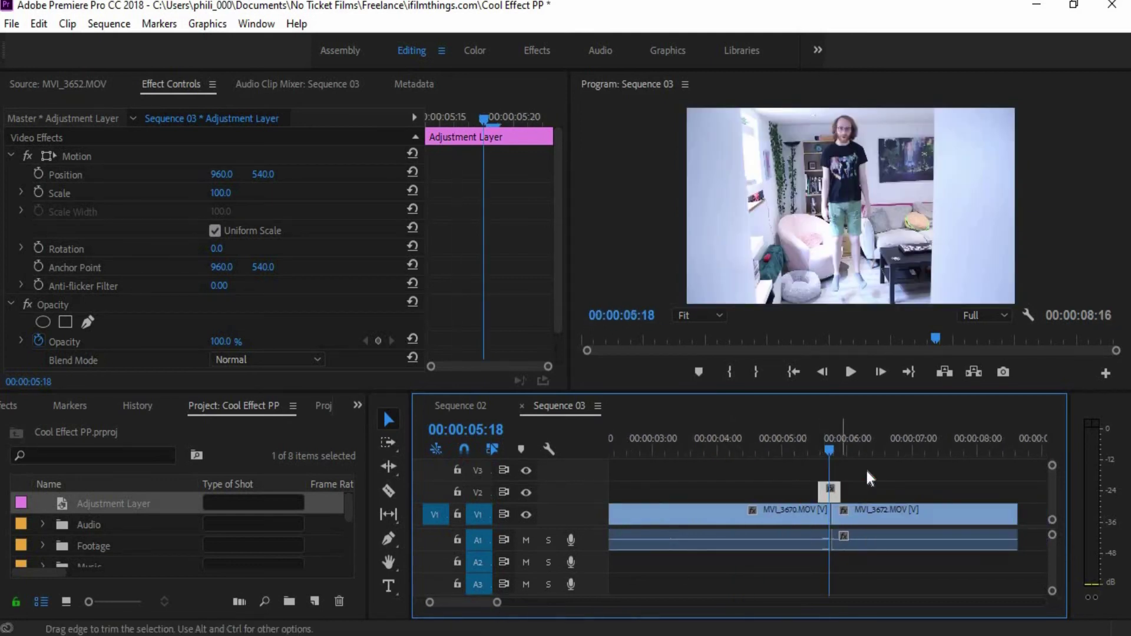
# Apply the Turbulent Displace effect to the adjustment layer over the cut
pyautogui.click(8, 406)
pyautogui.scroll(-3, 89, 541)
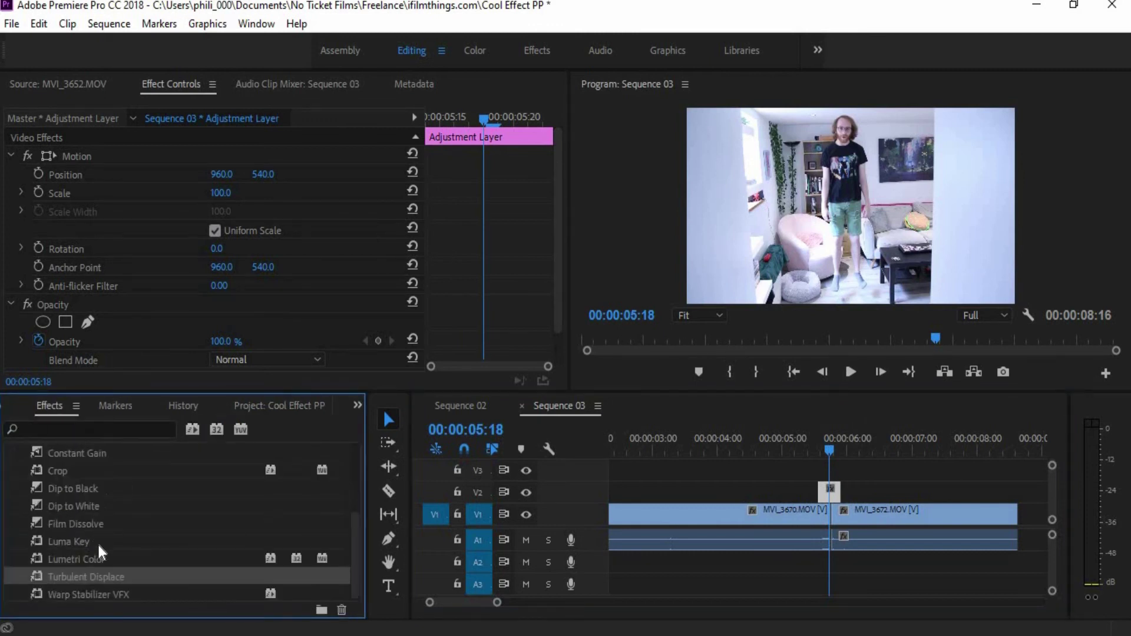
pyautogui.moveTo(93, 577); pyautogui.dragTo(830, 494)
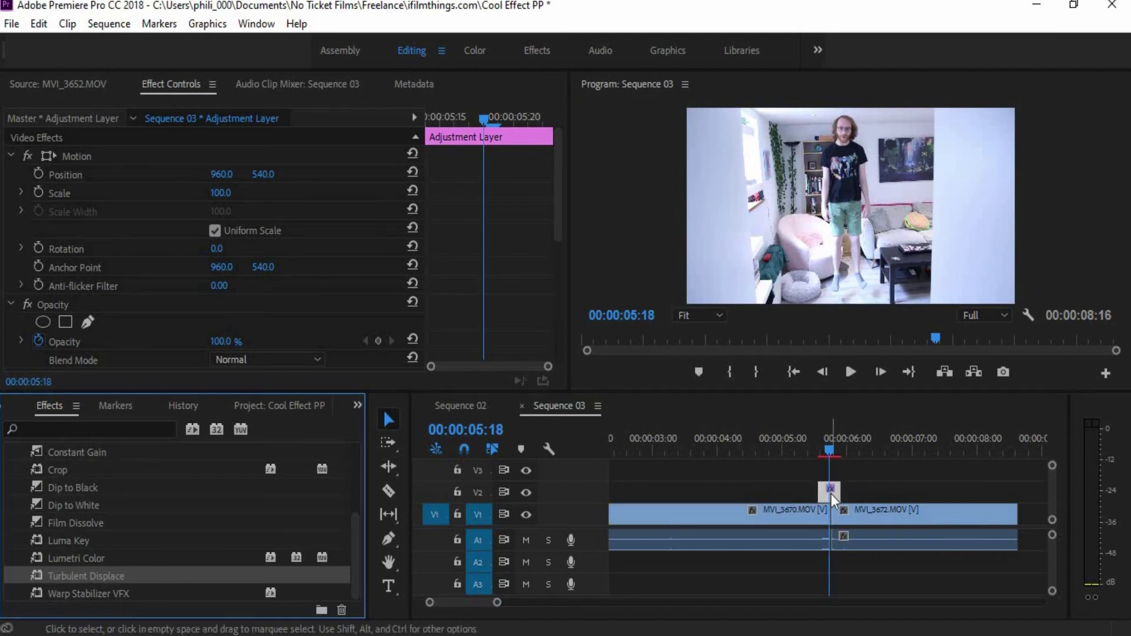
pyautogui.moveTo(560, 185); pyautogui.dragTo(548, 319)
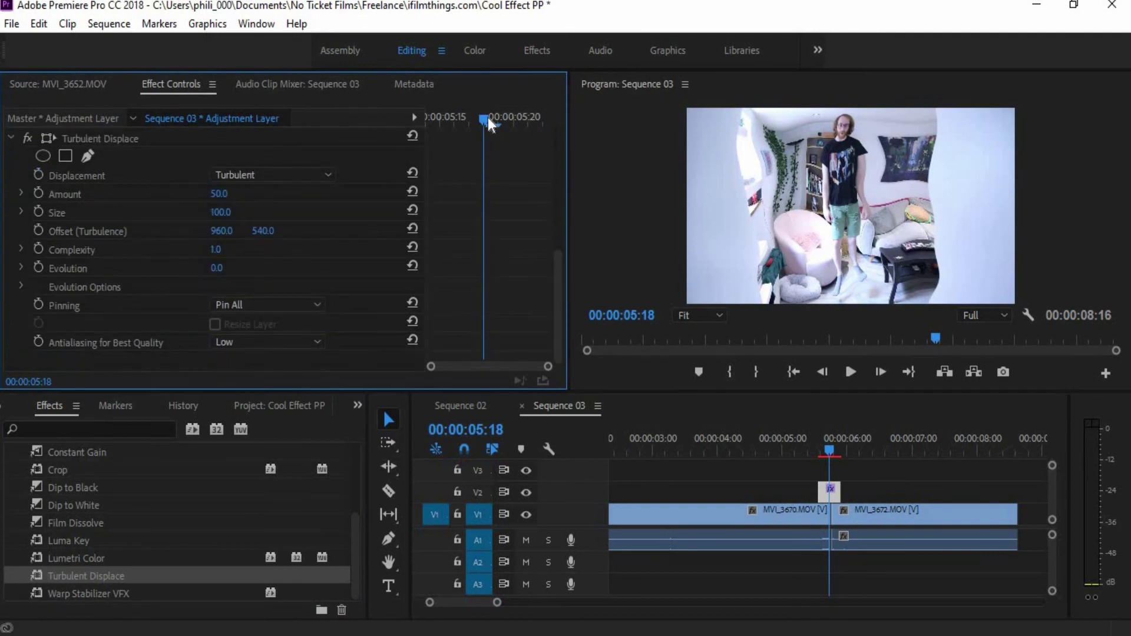
# Start keyframing the Turbulent Displace Amount at the adjustment layer's first frame, 00:00:05:14, with a value of 0
pyautogui.moveTo(488, 118); pyautogui.dragTo(338, 126)
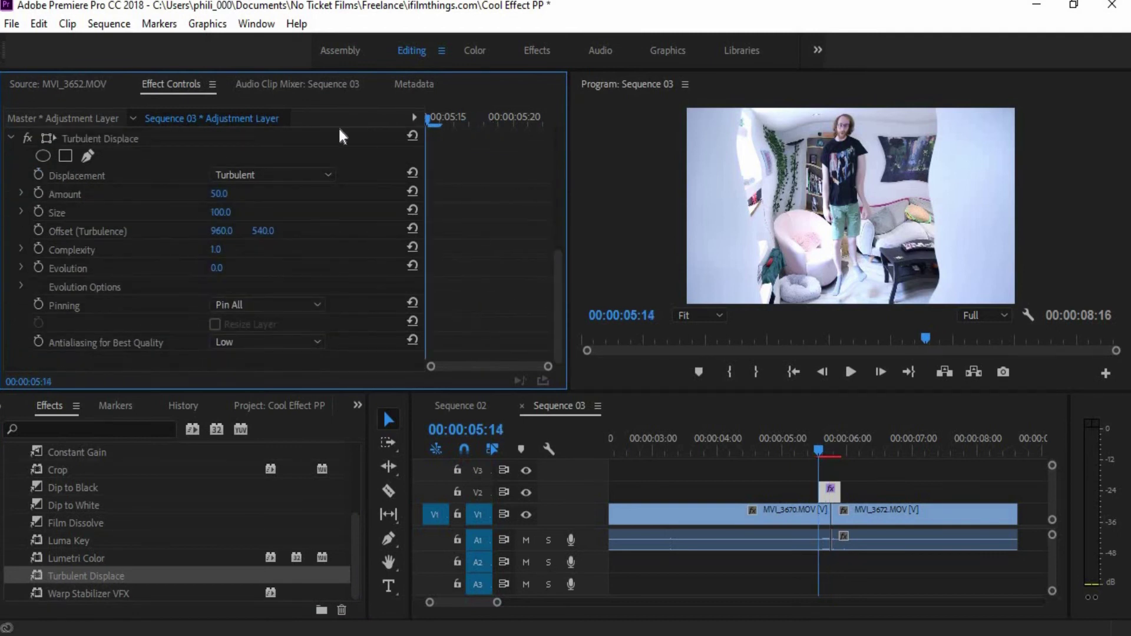
pyautogui.click(220, 194)
pyautogui.click(41, 193)
pyautogui.click(219, 193)
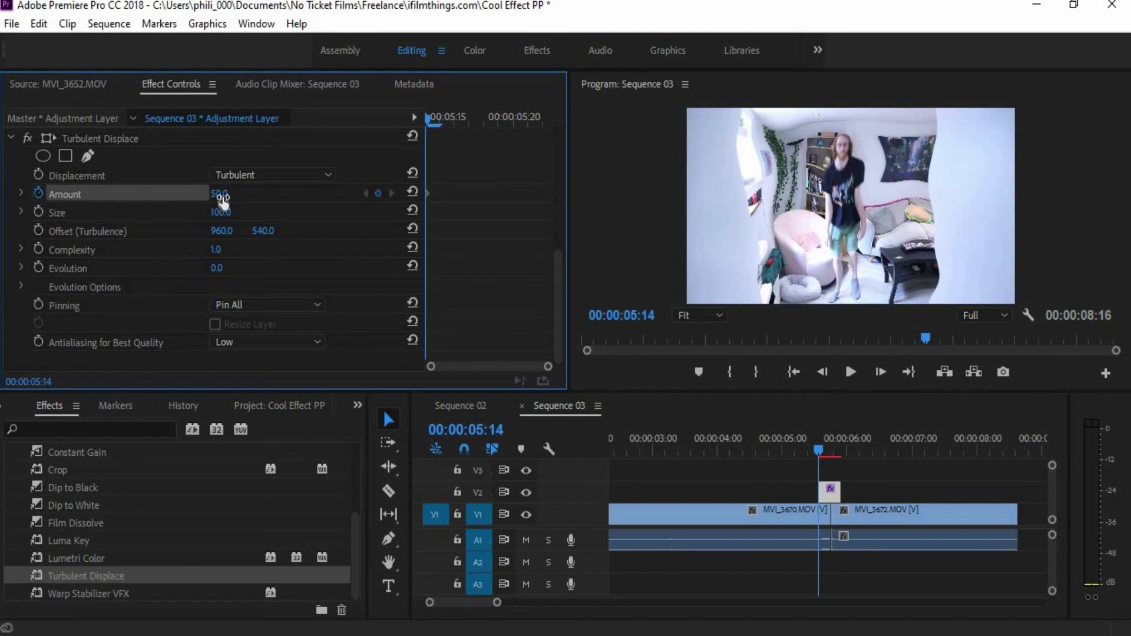
pyautogui.write('0')
pyautogui.press('Return')
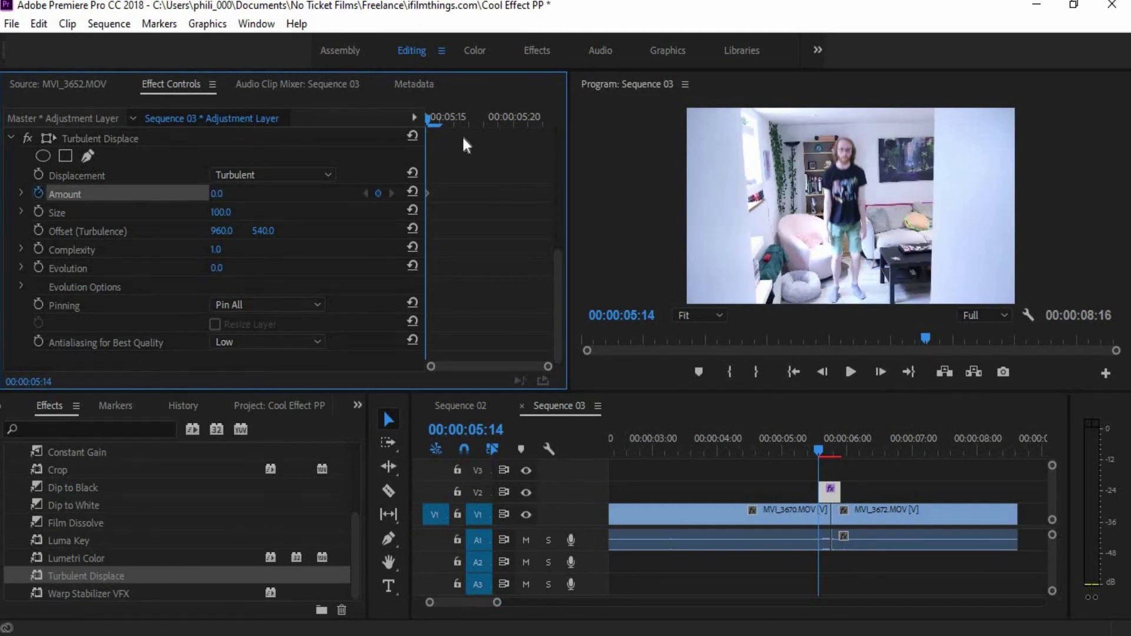
# Add a Turbulent Displace Amount keyframe of 50 at the cut, 00:00:05:19
pyautogui.moveTo(476, 118); pyautogui.dragTo(484, 119)
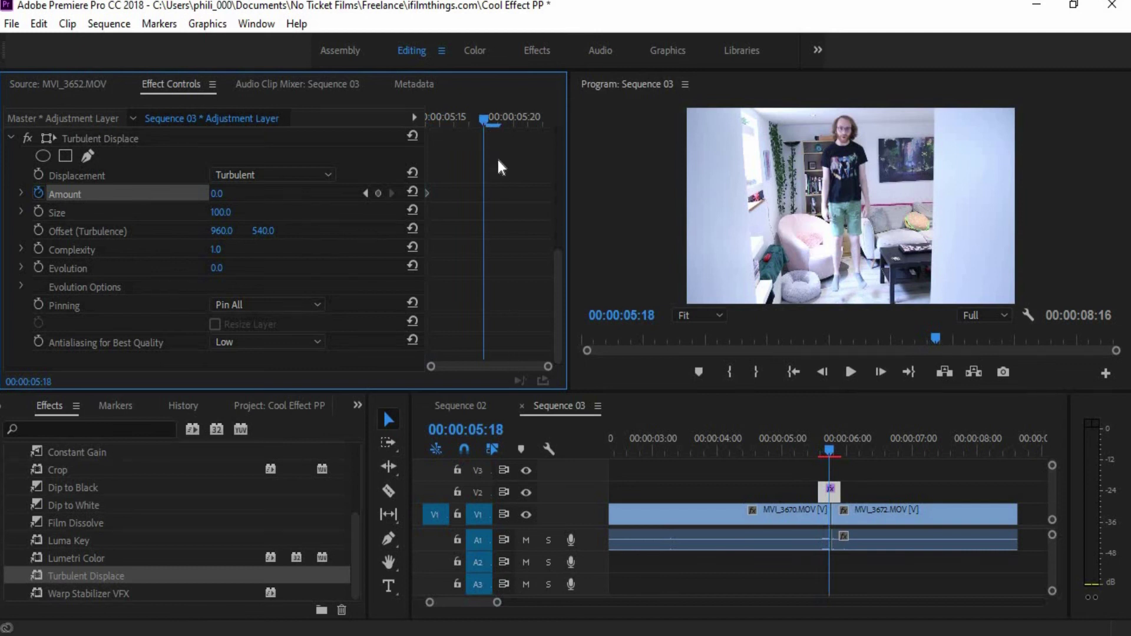
pyautogui.press('Right')
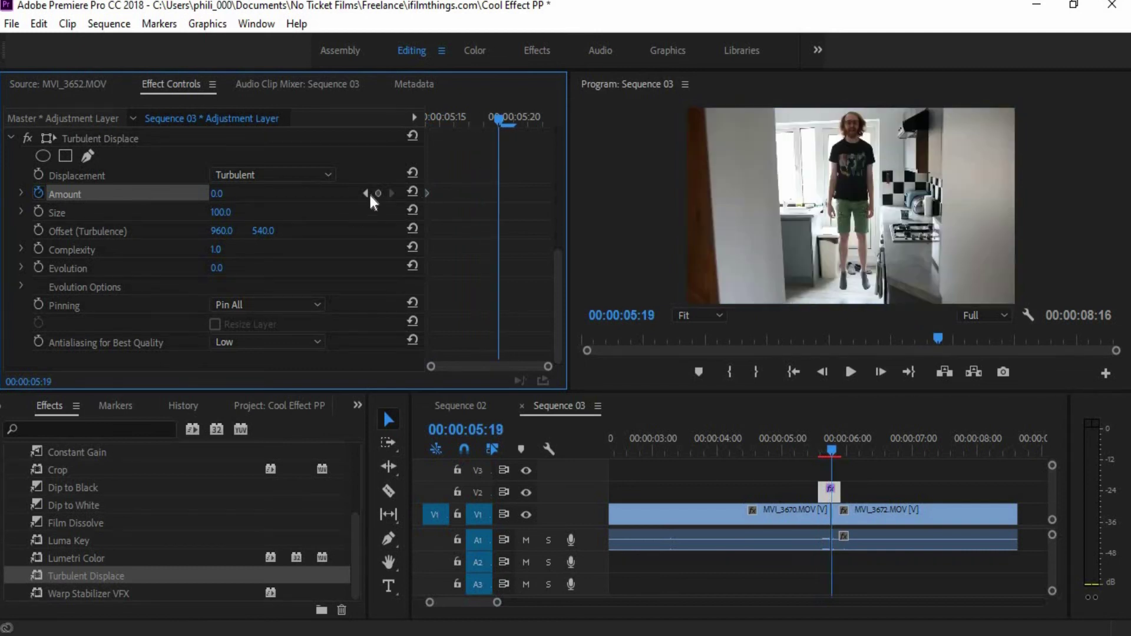
pyautogui.click(237, 190)
pyautogui.write('50')
pyautogui.press('Return')
# Add a Turbulent Displace Amount keyframe of 0 at the adjustment layer's end, 00:00:05:23
pyautogui.moveTo(506, 117); pyautogui.dragTo(549, 119)
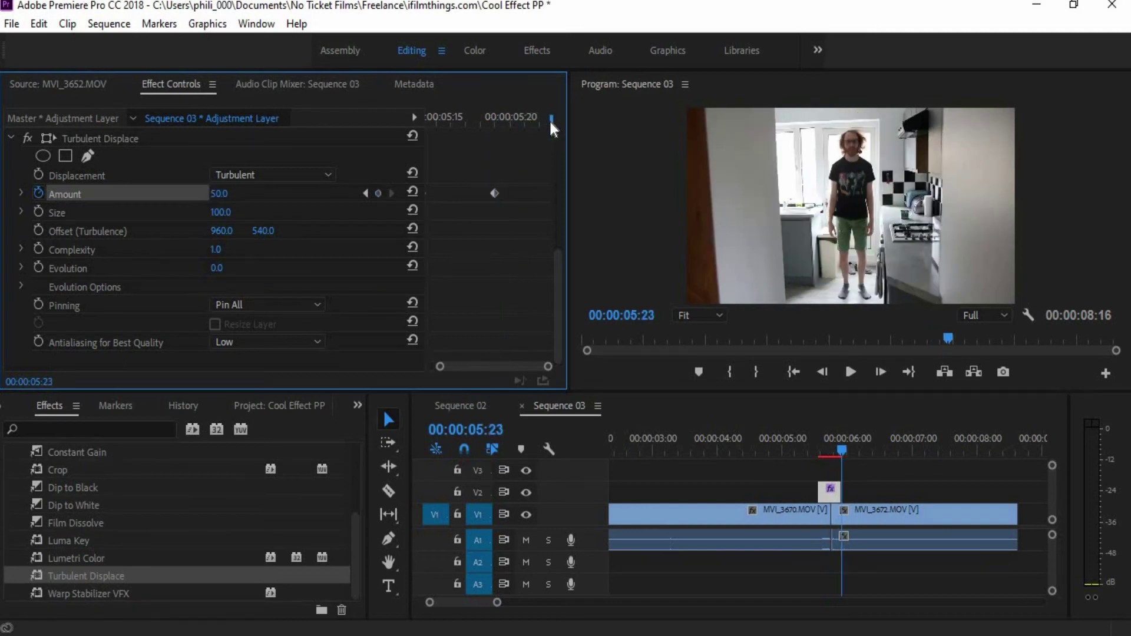
pyautogui.click(379, 192)
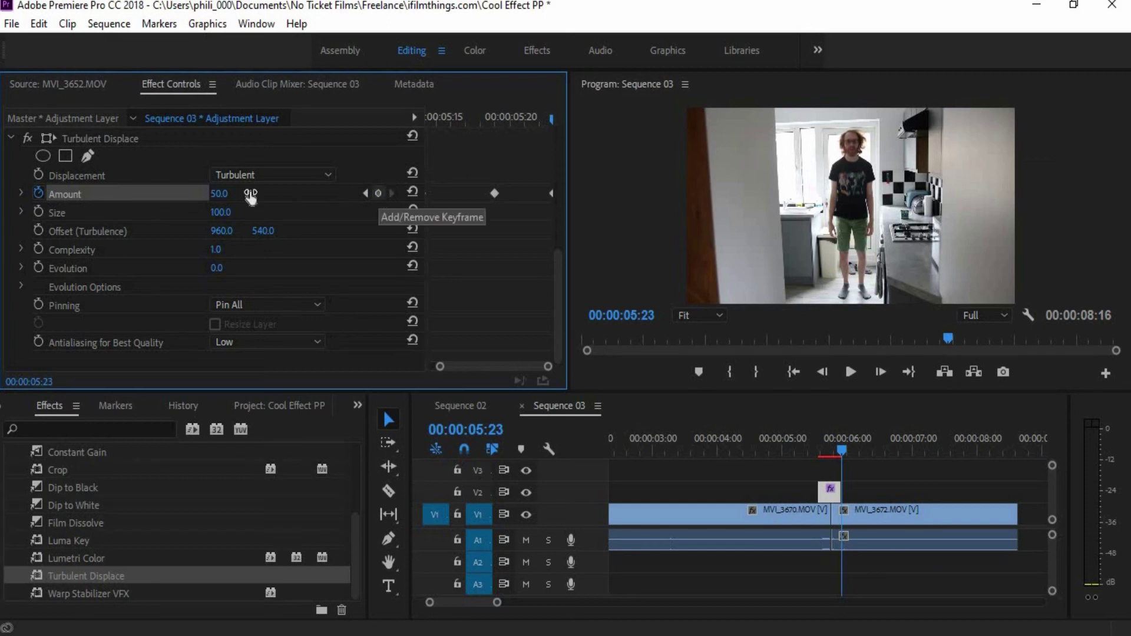
pyautogui.write('0')
pyautogui.press('Return')
# Keyframe the Turbulent Displace Evolution from 0 at 00:00:05:14 to 3 at 00:00:05:23
pyautogui.click(363, 194)
pyautogui.click(364, 193)
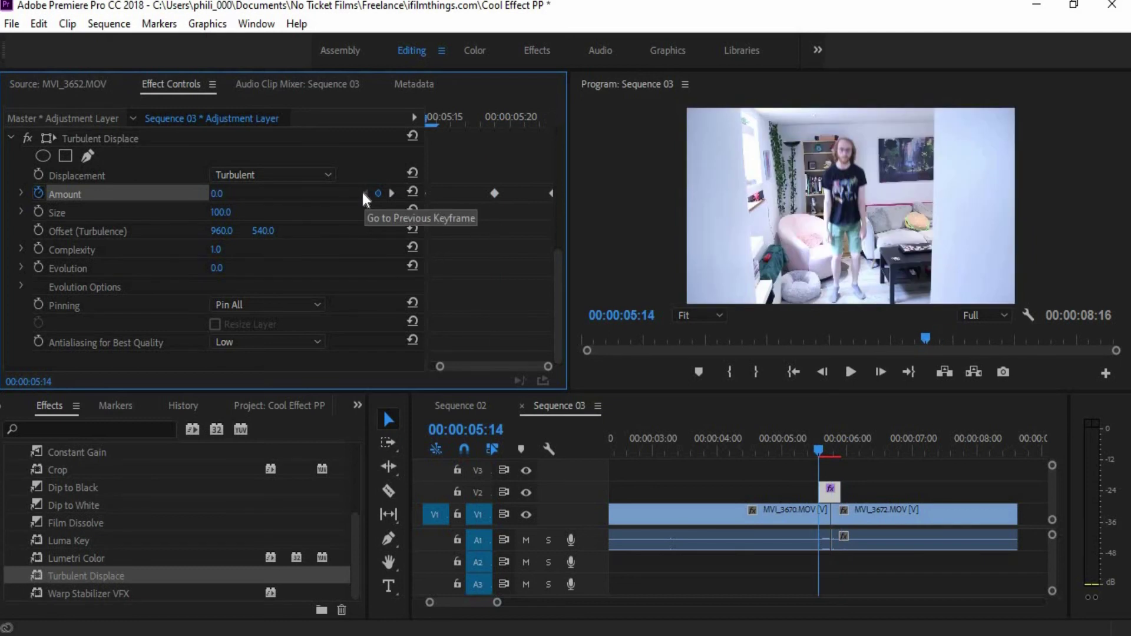
pyautogui.click(217, 269)
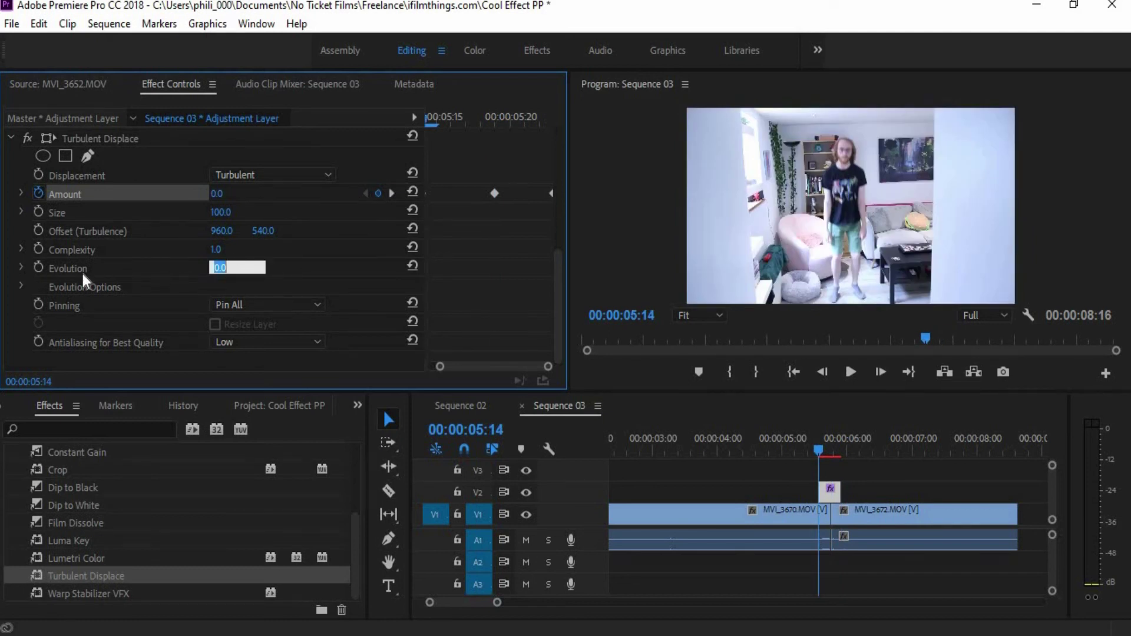
pyautogui.click(38, 269)
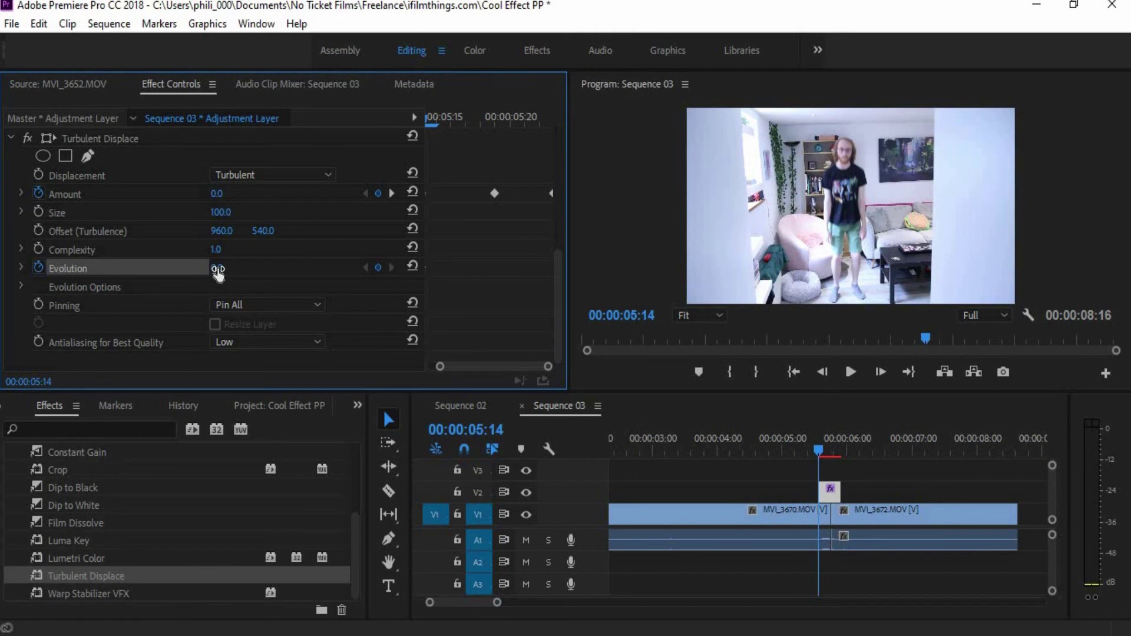
pyautogui.moveTo(433, 122); pyautogui.dragTo(574, 112)
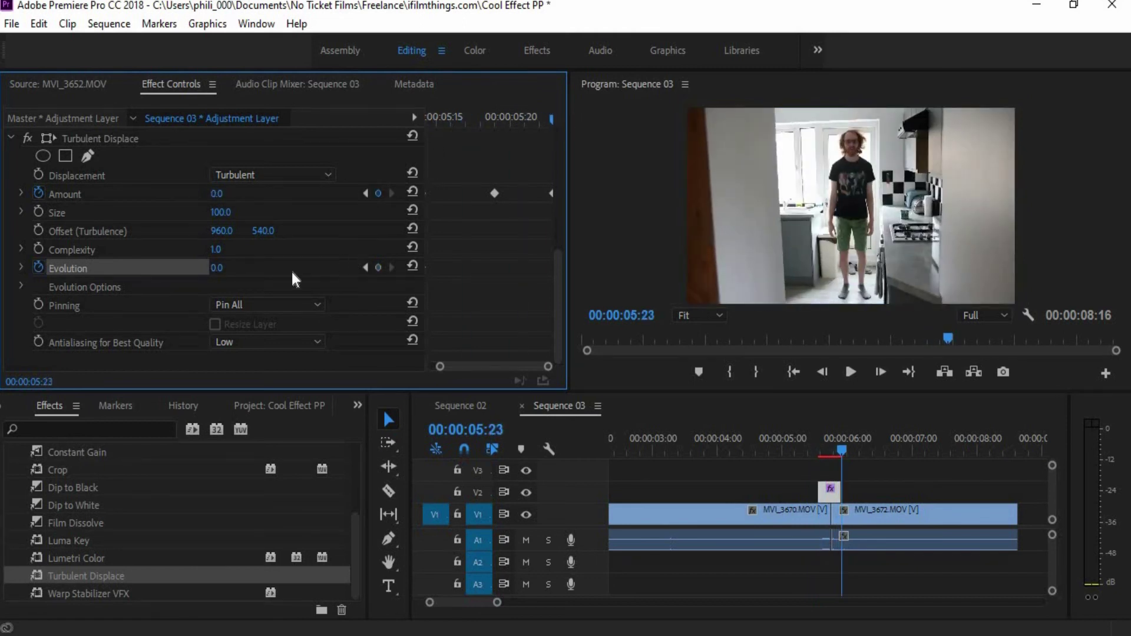
pyautogui.click(378, 267)
pyautogui.click(217, 268)
pyautogui.write('3')
# Play the teleport transition twice from just before the adjustment layer to review the distortion
pyautogui.click(818, 448)
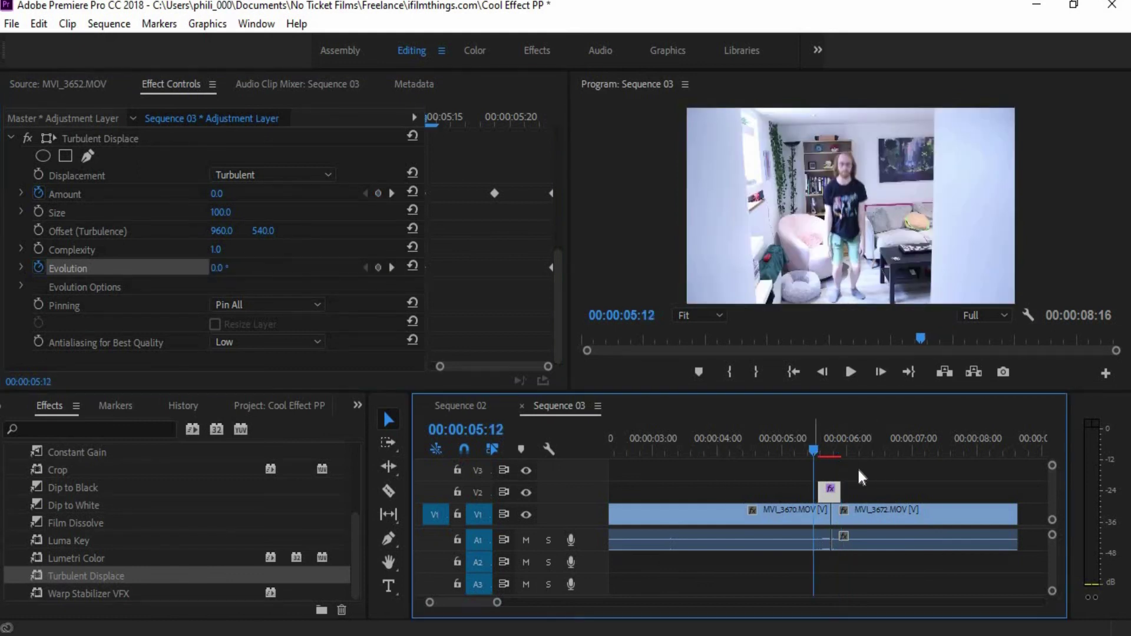
pyautogui.click(866, 468)
pyautogui.press('space')
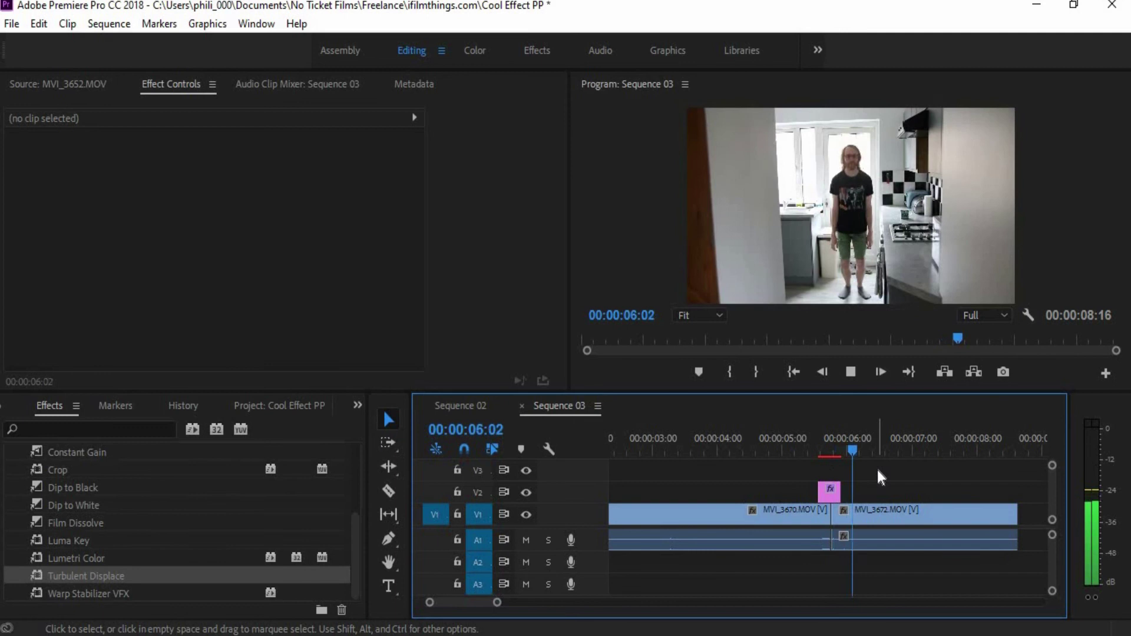
pyautogui.click(814, 441)
pyautogui.press('space')
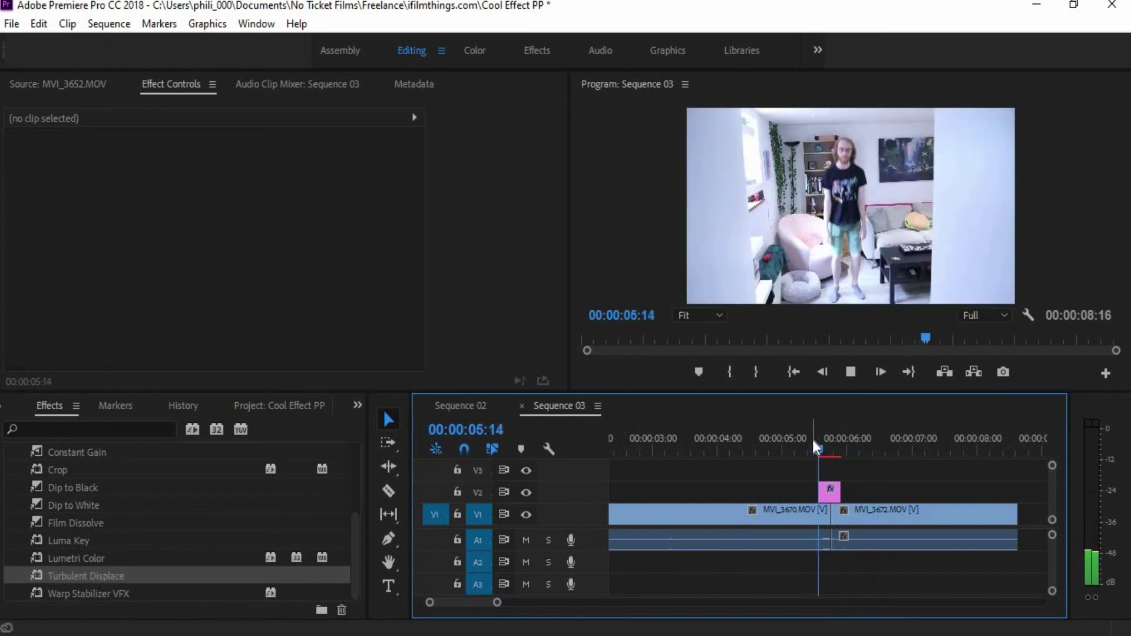
pyautogui.press('space')
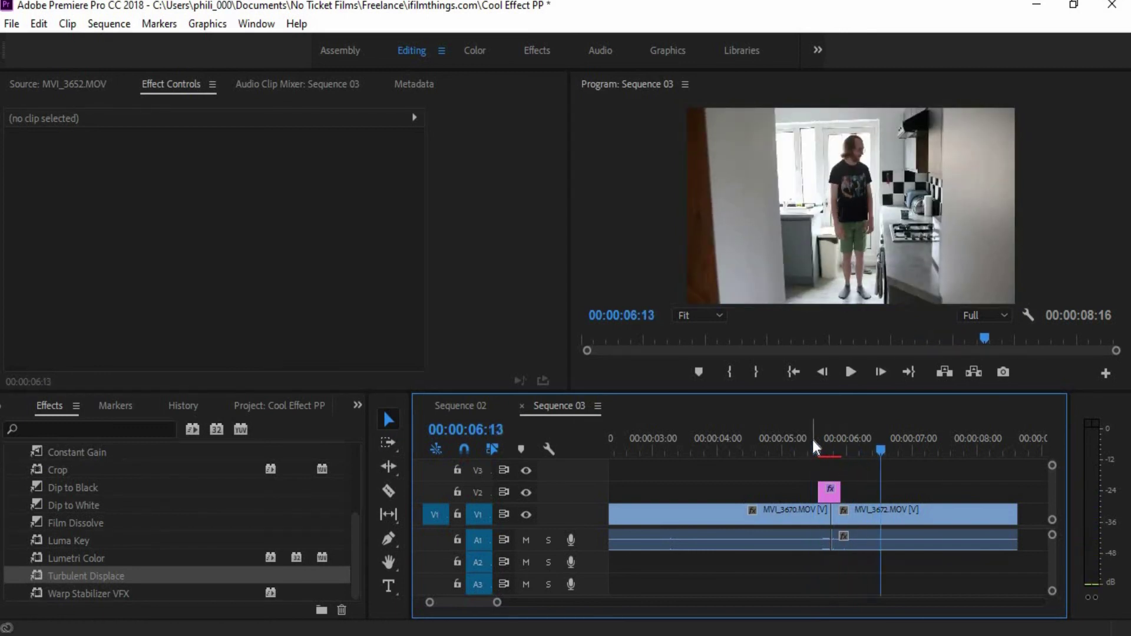